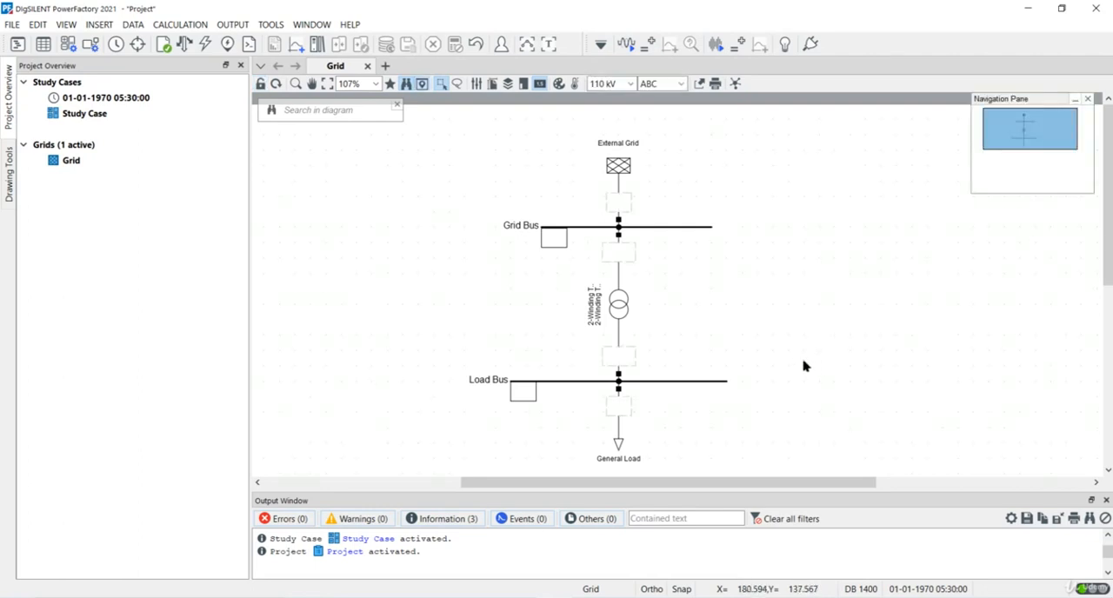
Step: Open the Operation Scenarios folder in the active project's Network Model in the Data Manager
left_click(18, 44)
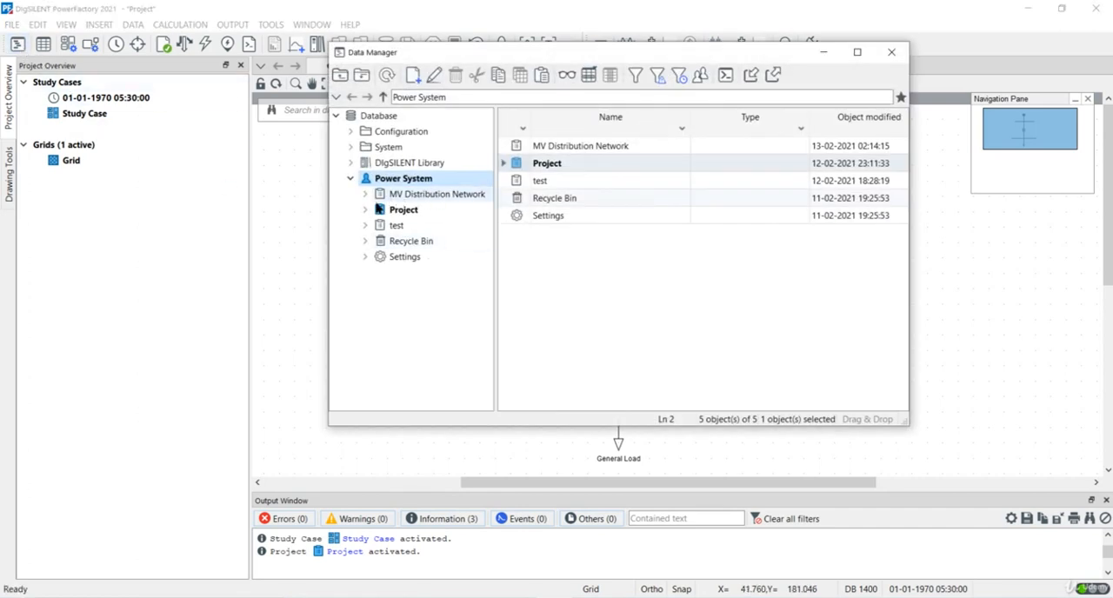
left_click(365, 210)
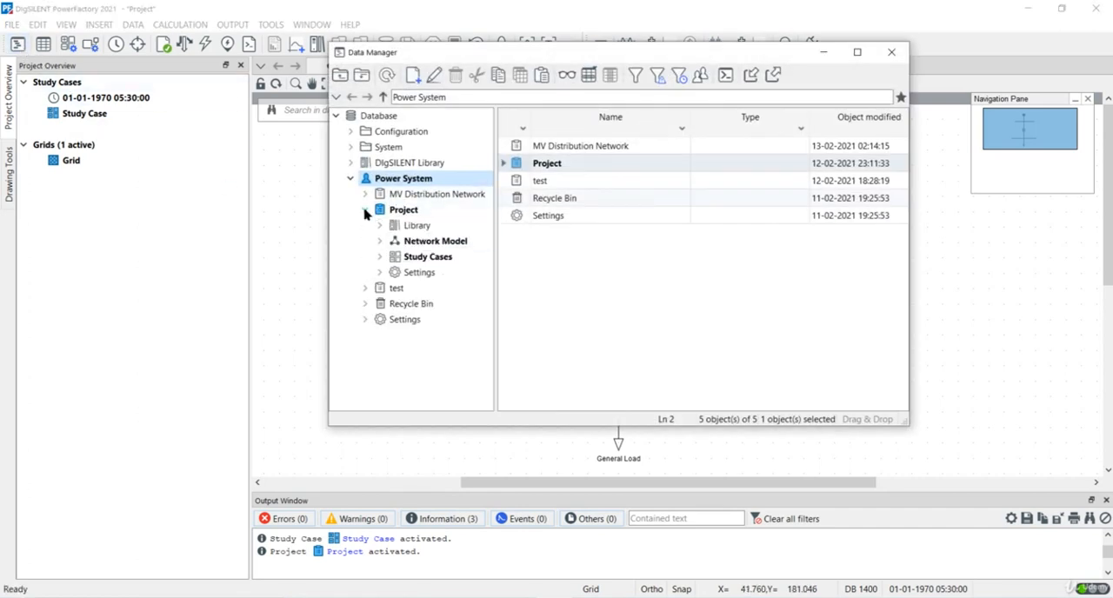
left_click(396, 211)
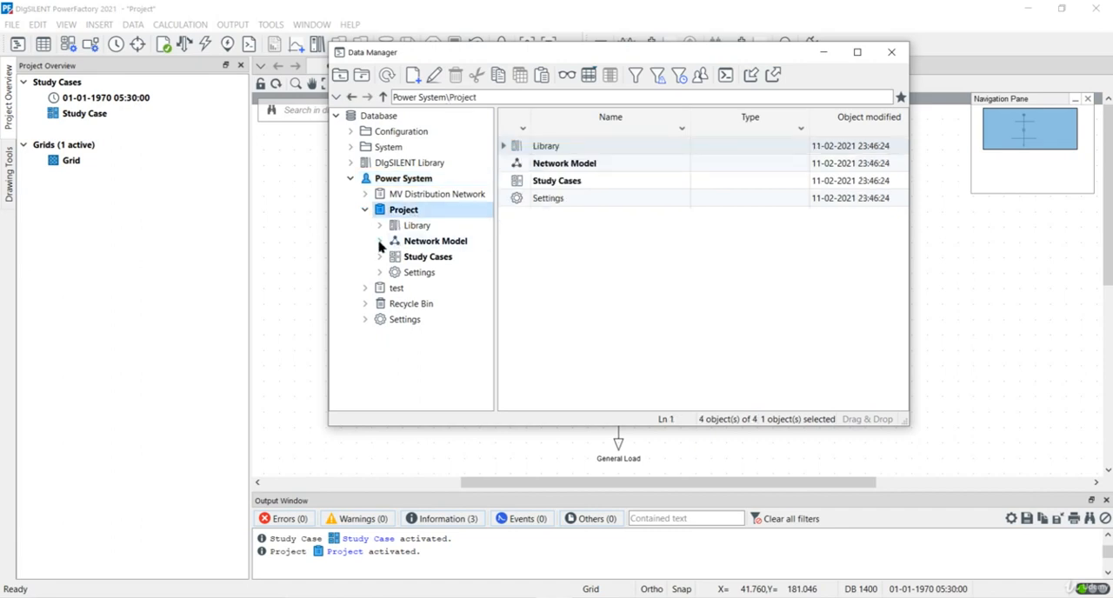
left_click(380, 242)
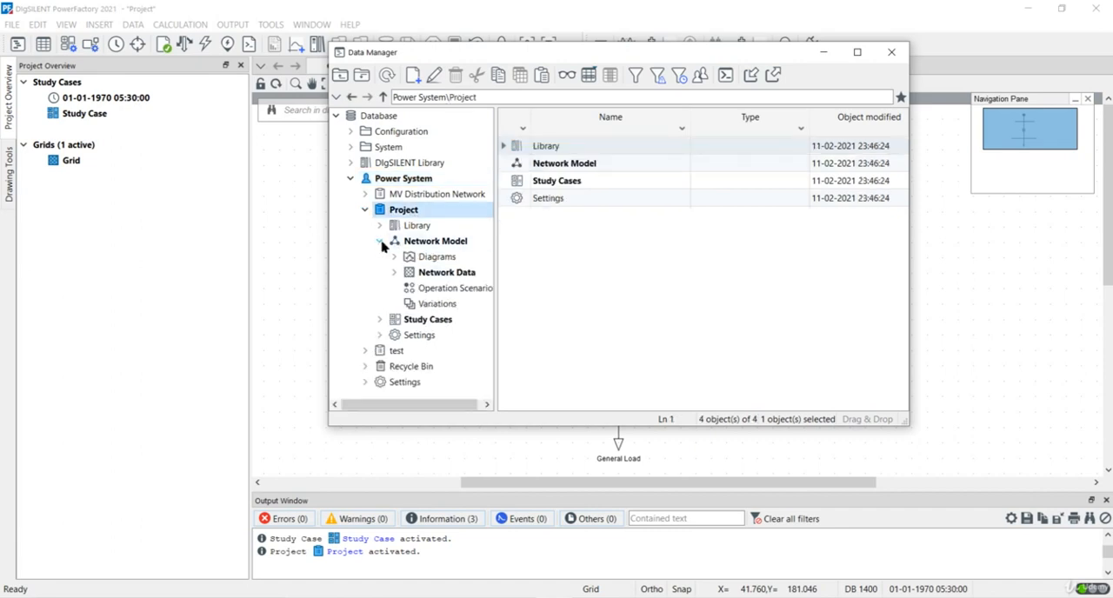
left_click(437, 292)
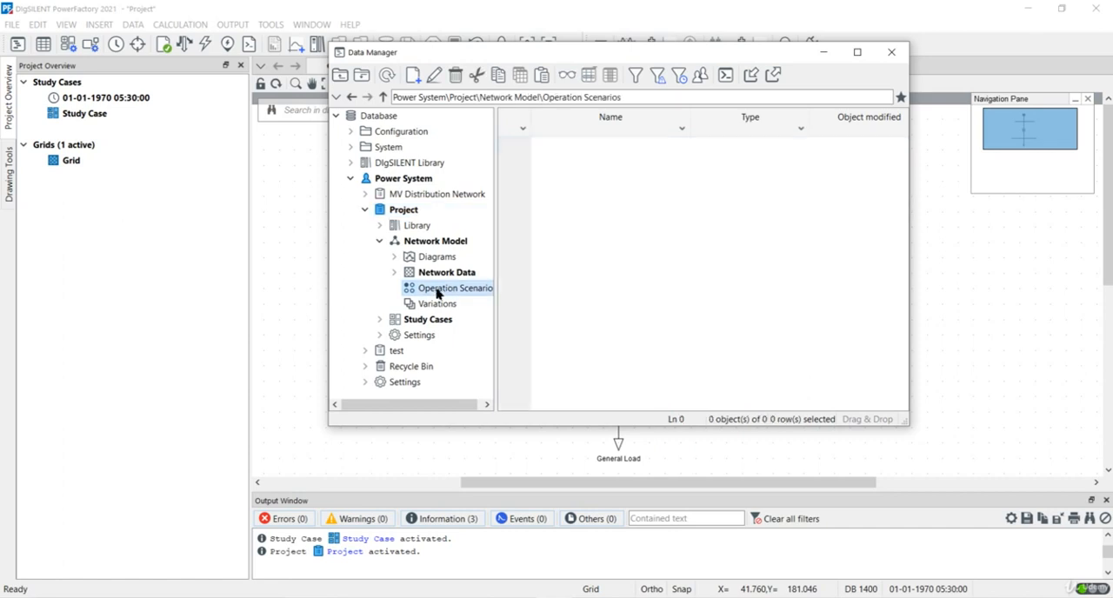
Step: Create a new operation scenario named Scenario 1 in the Operation Scenarios folder and close the Data Manager
right_click(437, 294)
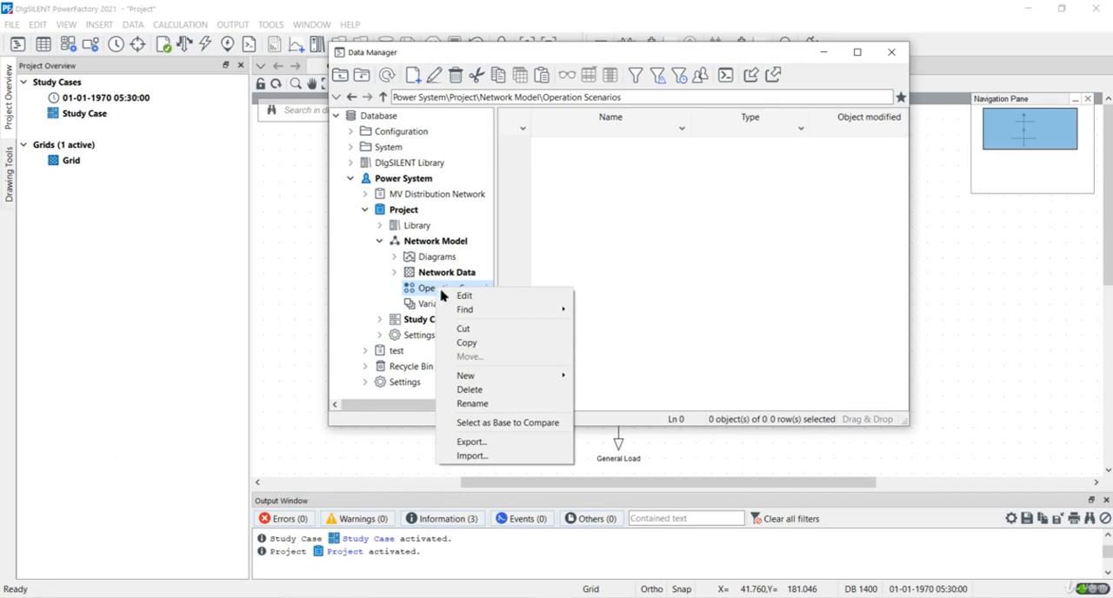
mouse_move(523, 380)
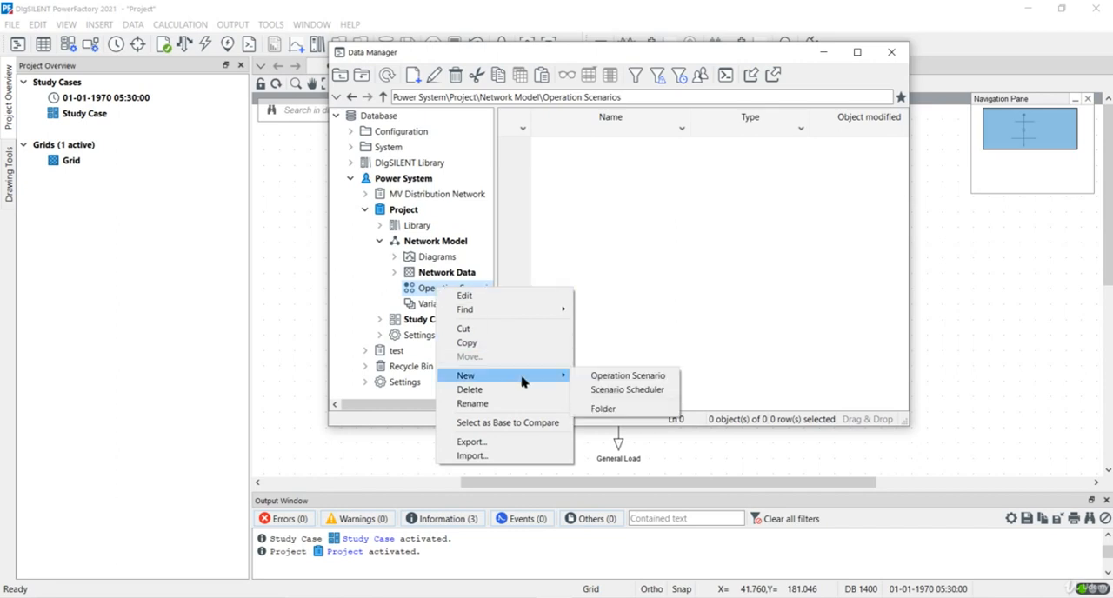
left_click(598, 376)
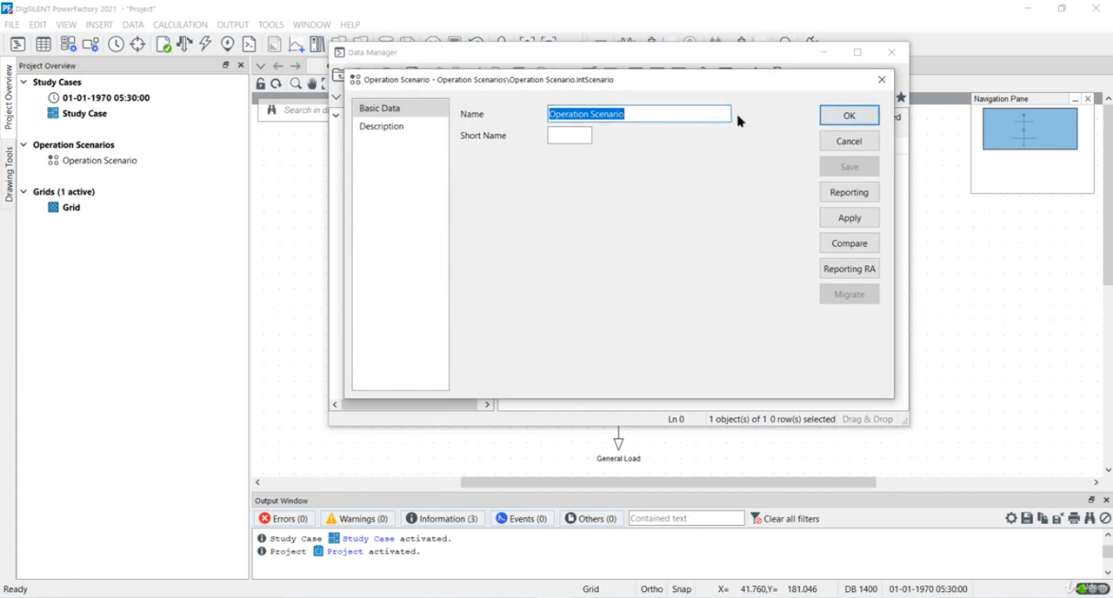
type("Scena")
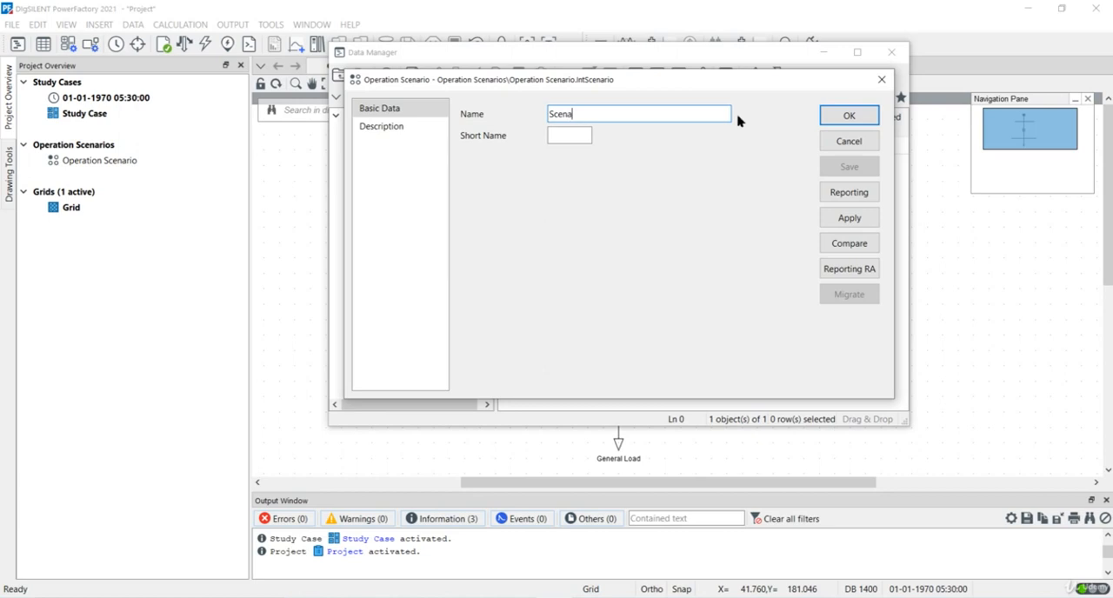
type("rio 1")
key("Return")
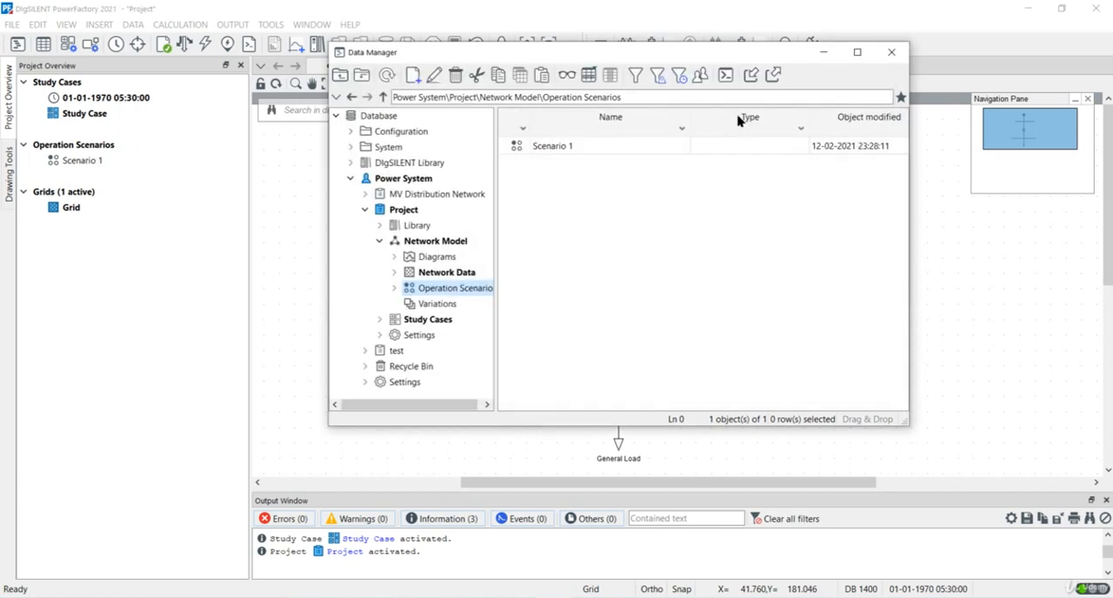
left_click(891, 52)
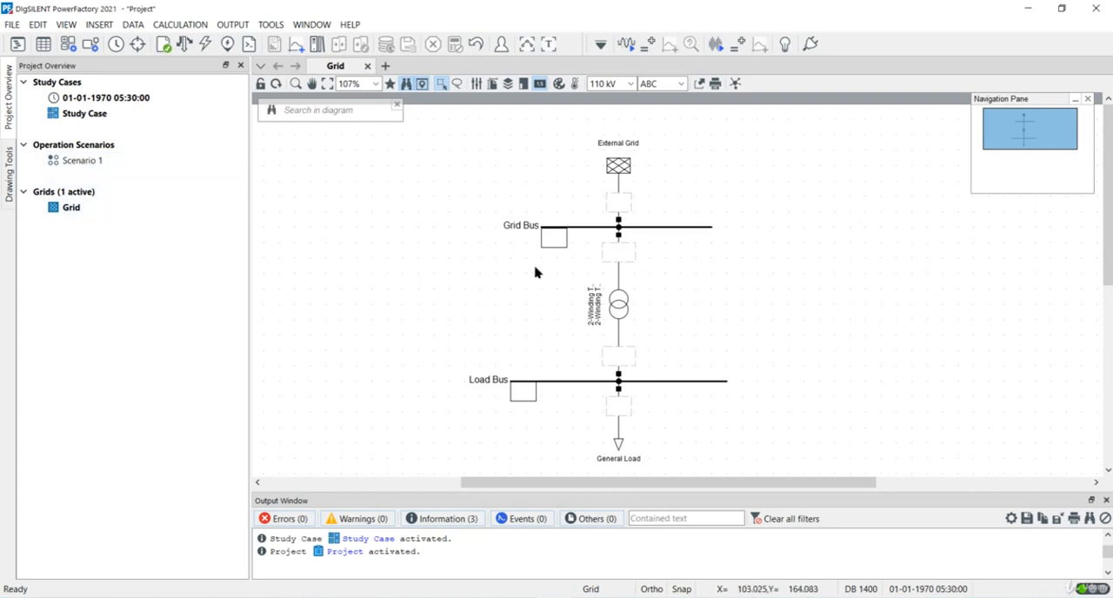
Step: Set the General Load's load flow input mode to P, cos(phi)
scroll(535, 272, "down", 1)
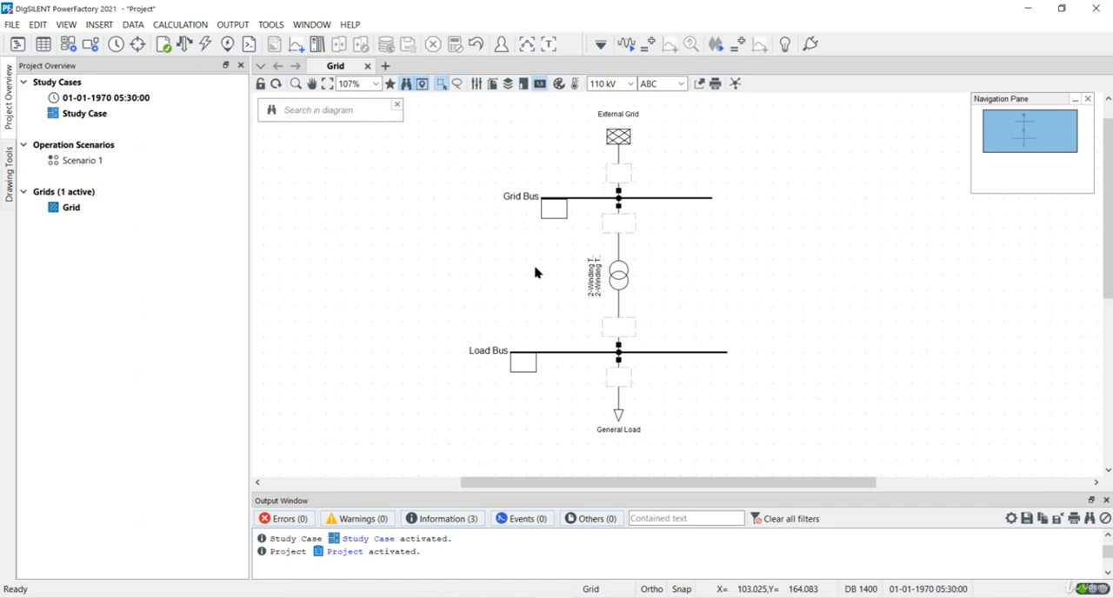
scroll(535, 272, "up", 1)
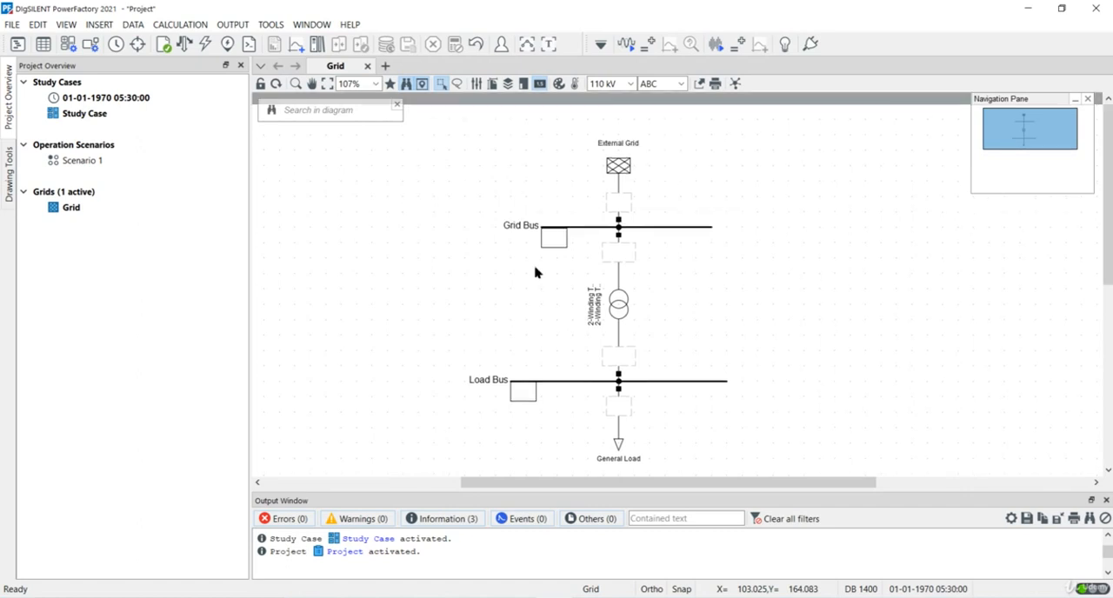
double_click(618, 448)
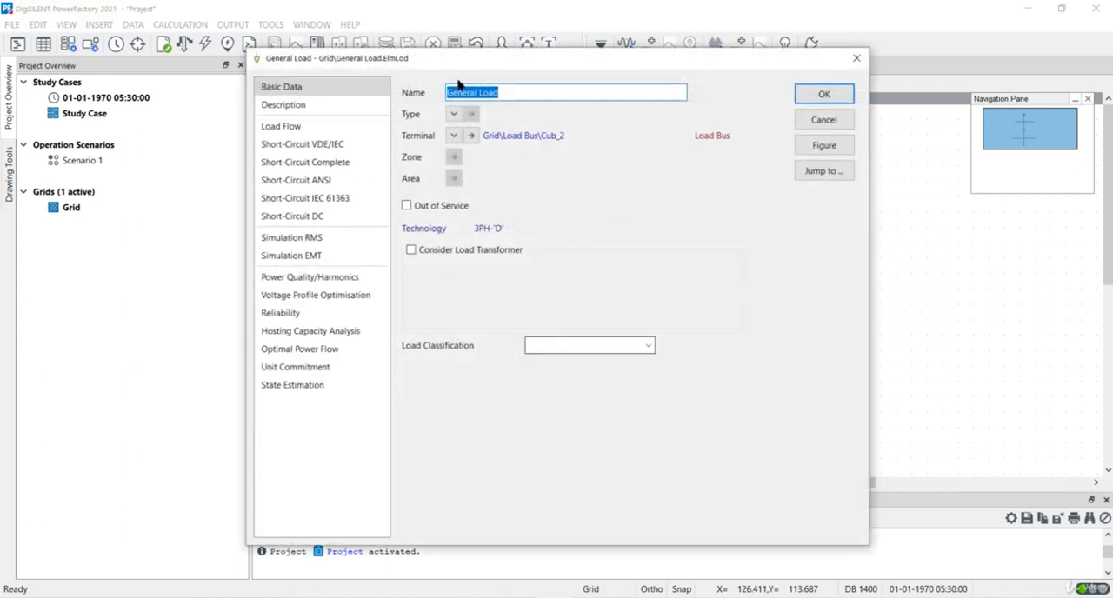
left_click(338, 132)
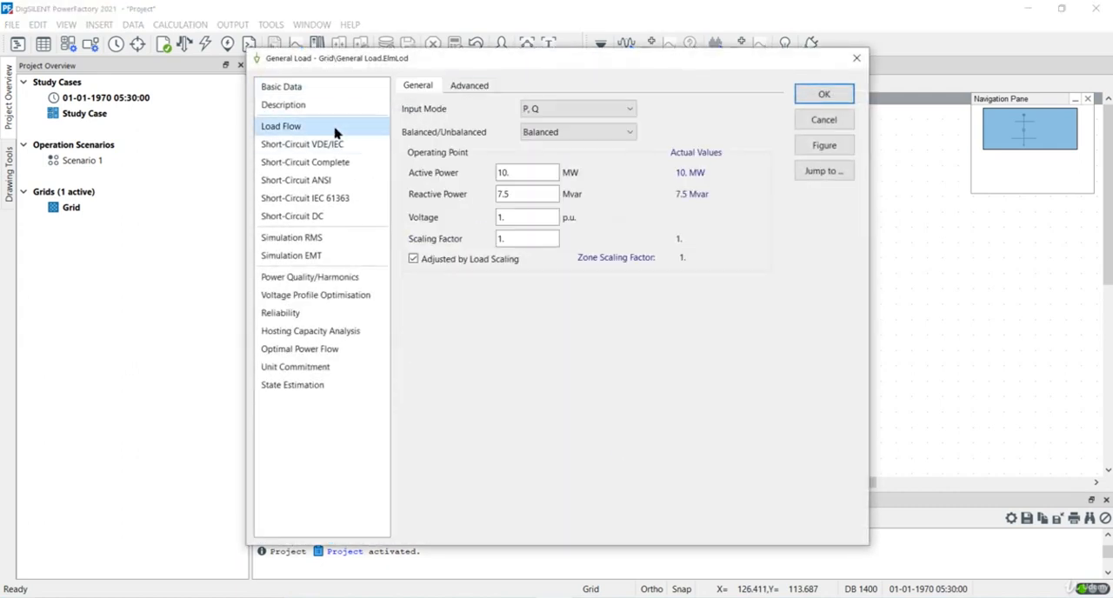
double_click(530, 173)
left_click(551, 111)
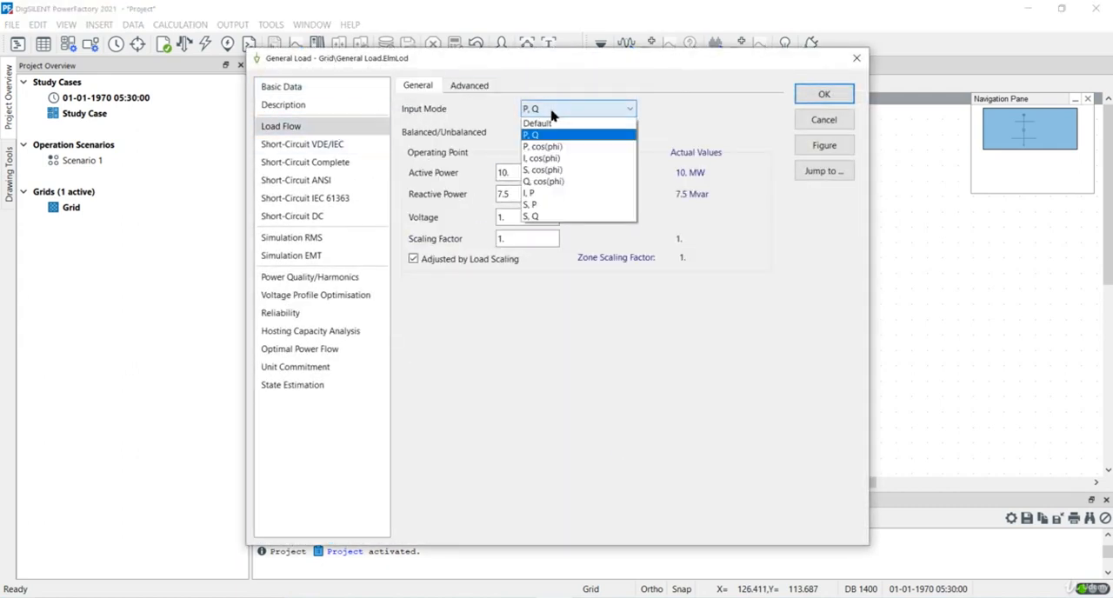
left_click(553, 148)
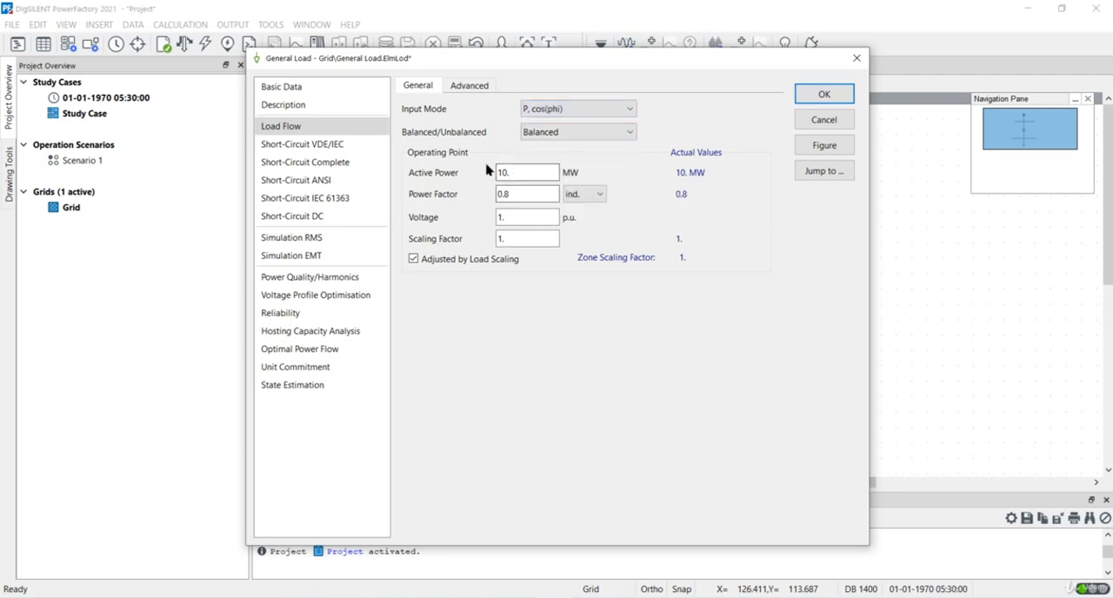
left_click(824, 93)
left_click(485, 231)
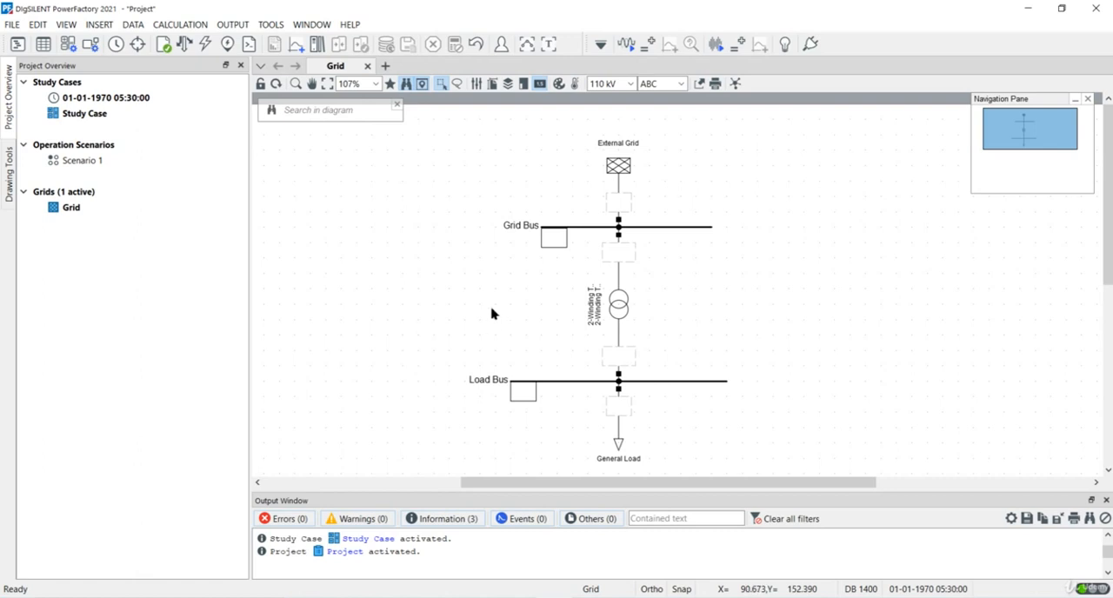
Step: Rename the operation scenario Scenario 1 as 8 MW
left_click(118, 167)
right_click(119, 167)
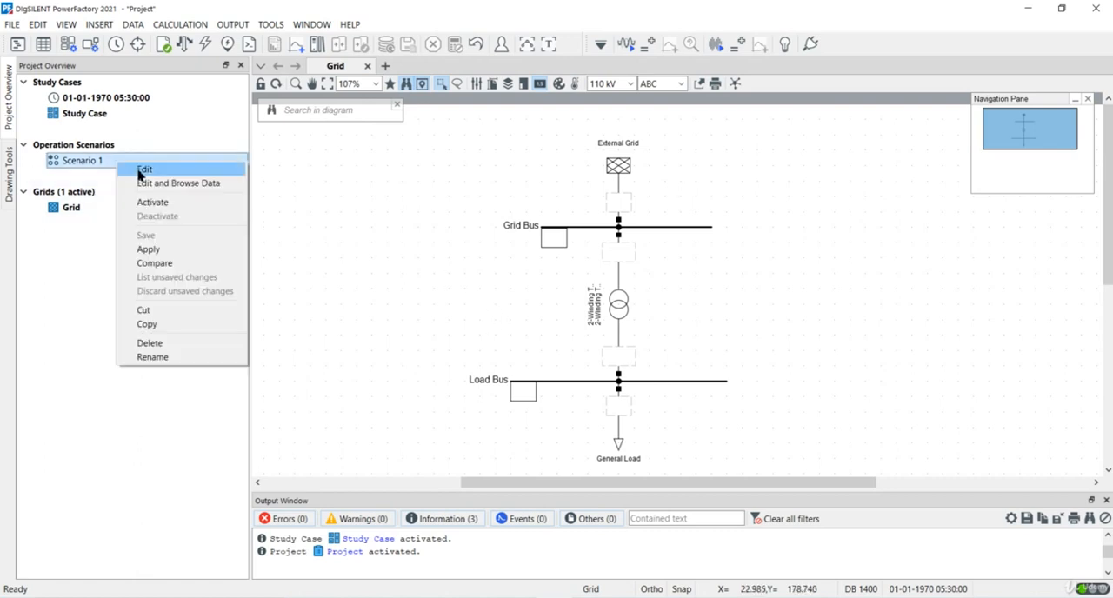
left_click(139, 170)
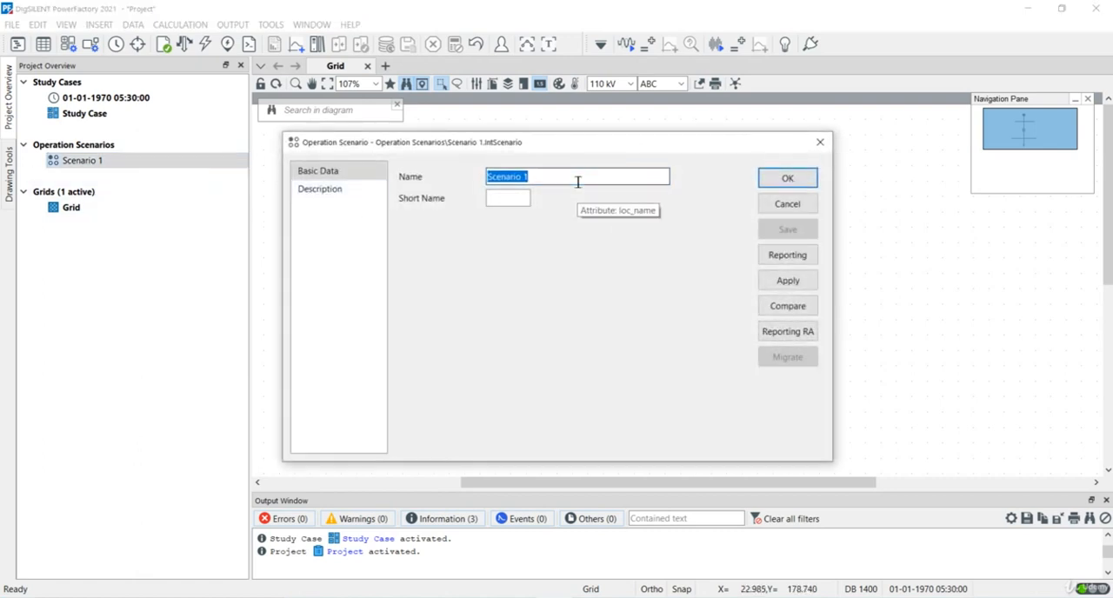
type("80")
key("BackSpace")
type("Mw")
key("BackSpace")
type("W")
key("Return")
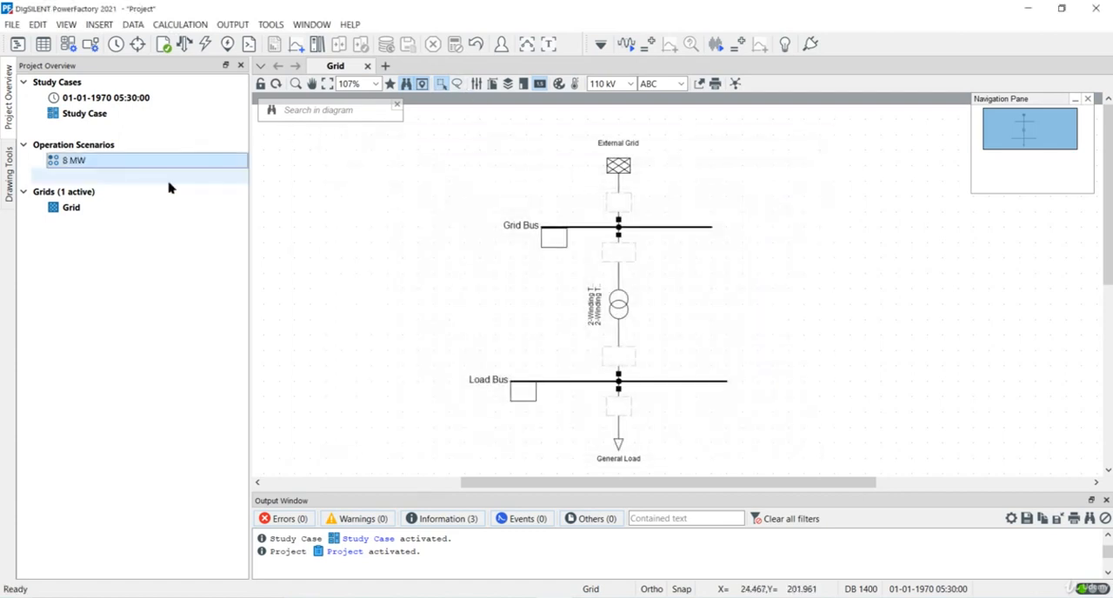
Step: Create a second operation scenario named 5 MW in the project overview
right_click(127, 162)
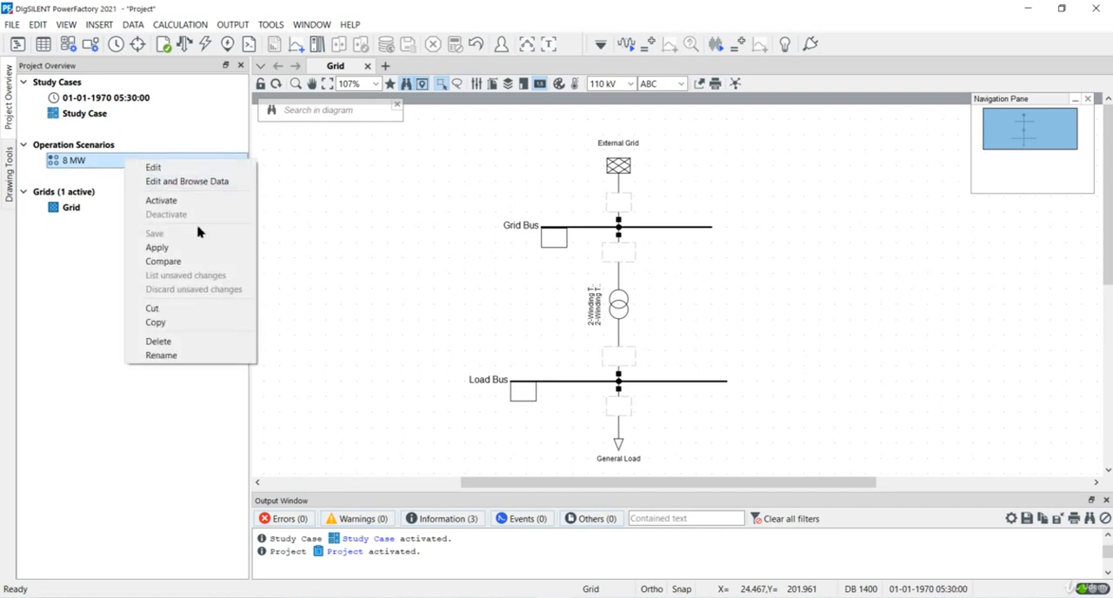
left_click(111, 148)
right_click(110, 147)
mouse_move(209, 218)
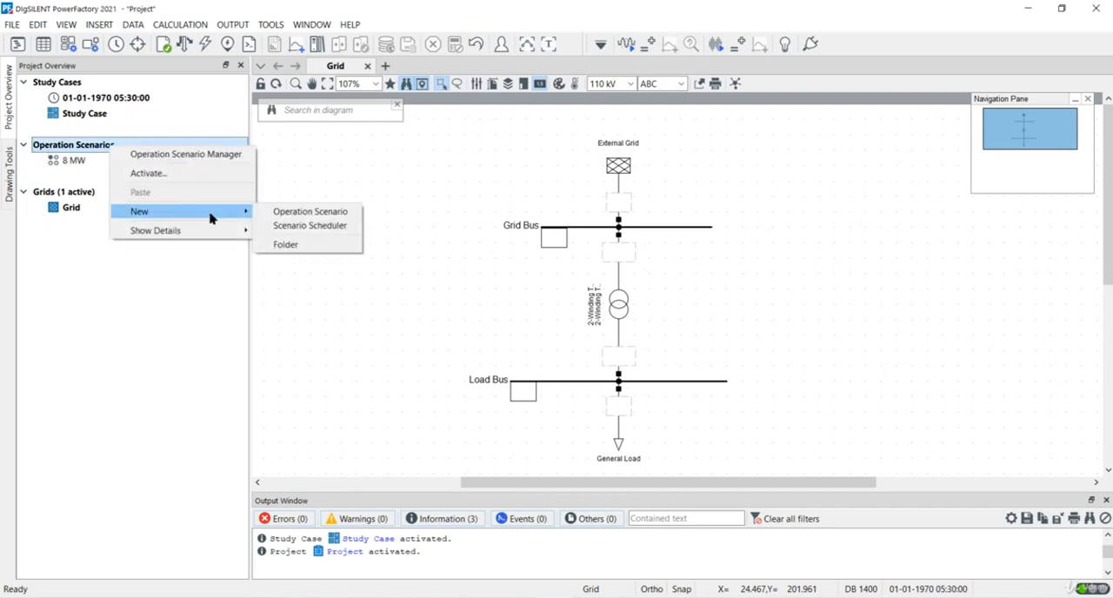
left_click(274, 213)
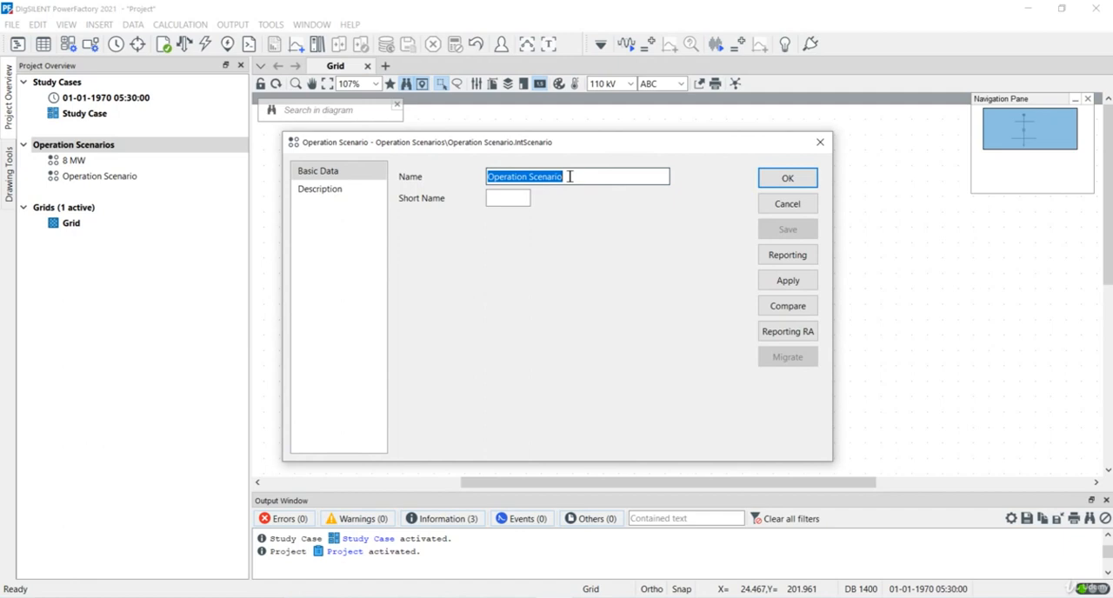
type("5MW")
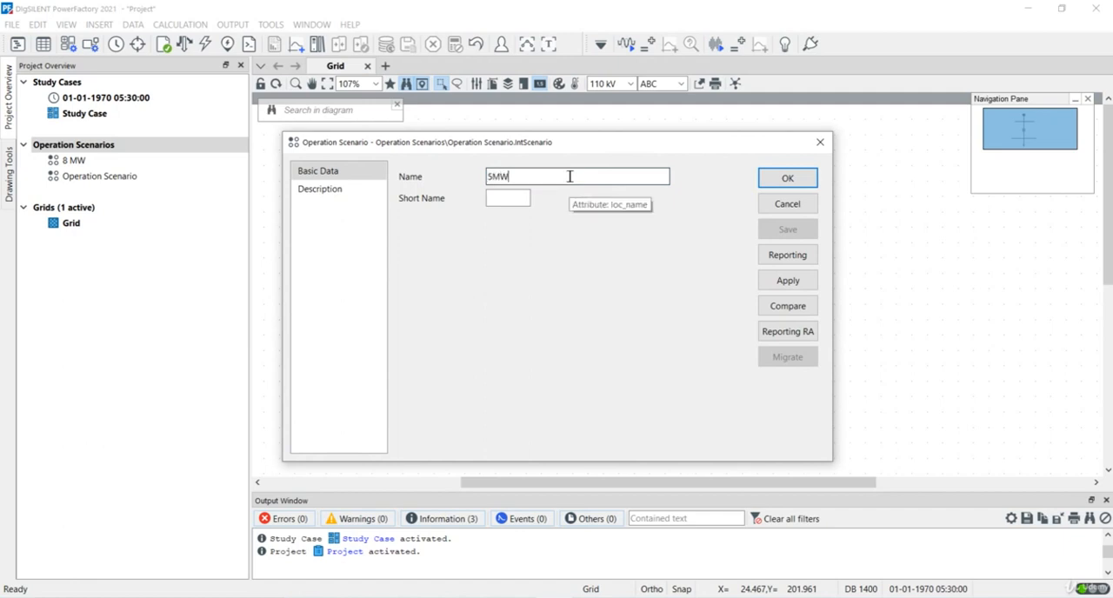
left_click(493, 174)
left_click(775, 181)
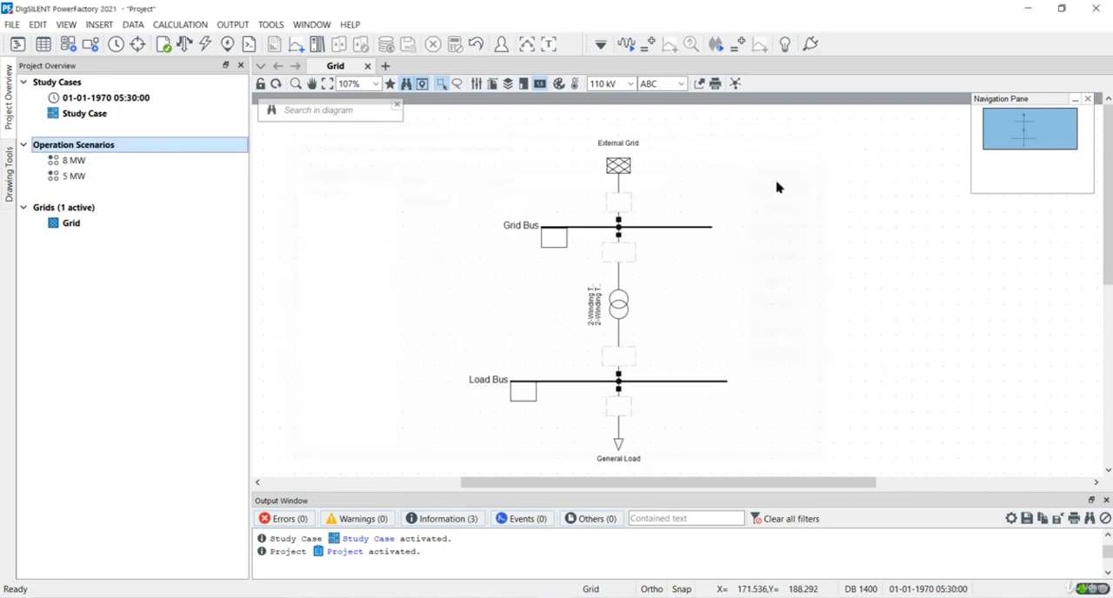
Step: Create a third operation scenario named Grid Voltage of 1.1pu & 3MW Load
right_click(180, 150)
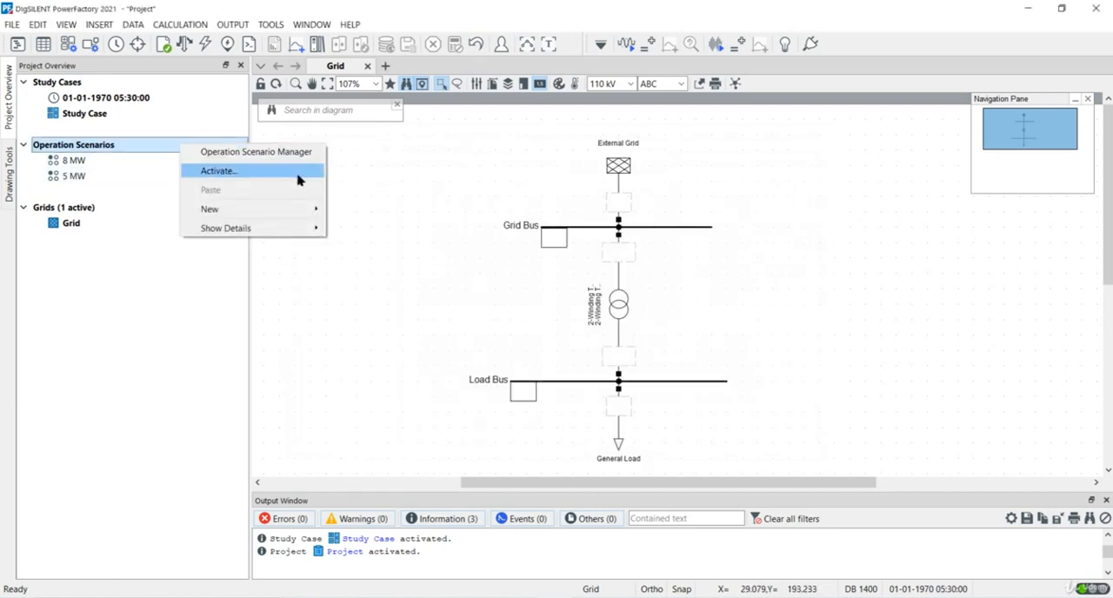
mouse_move(303, 212)
left_click(350, 209)
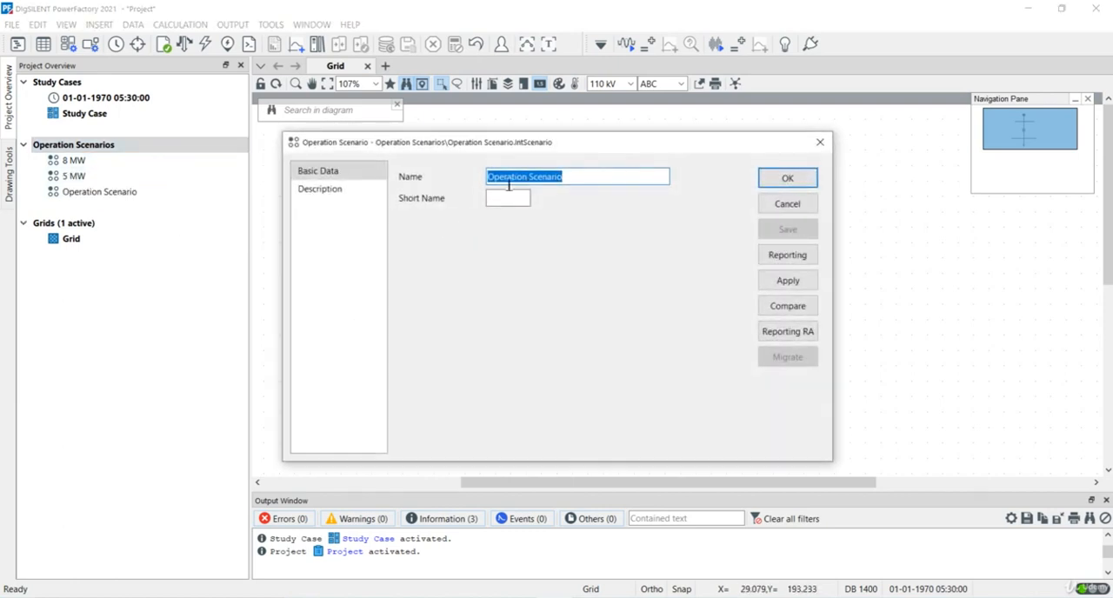
type("Grid")
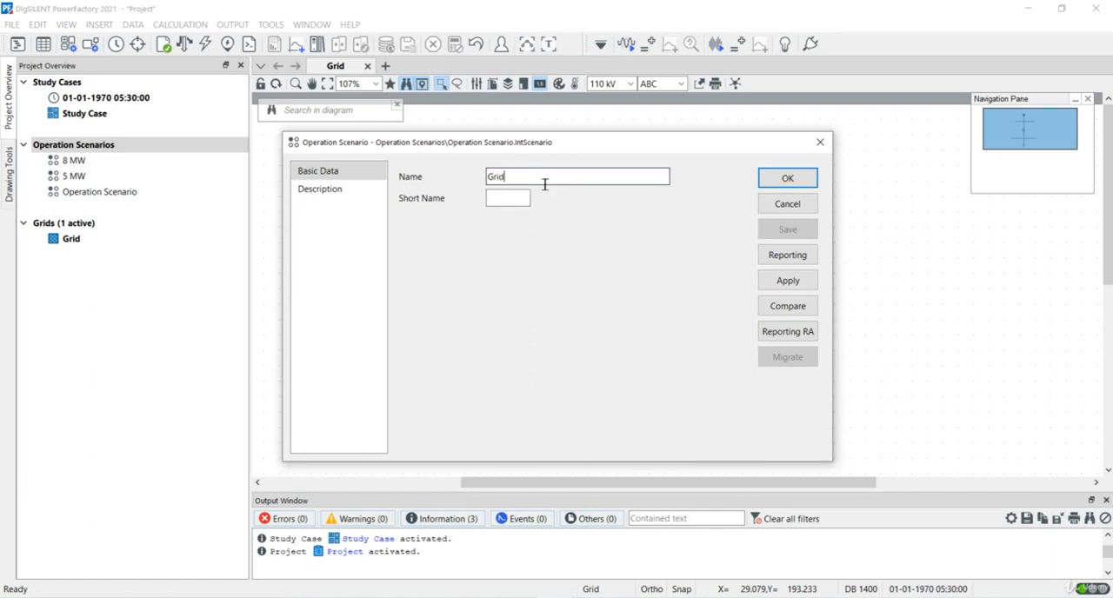
type(" Voltage of 1.")
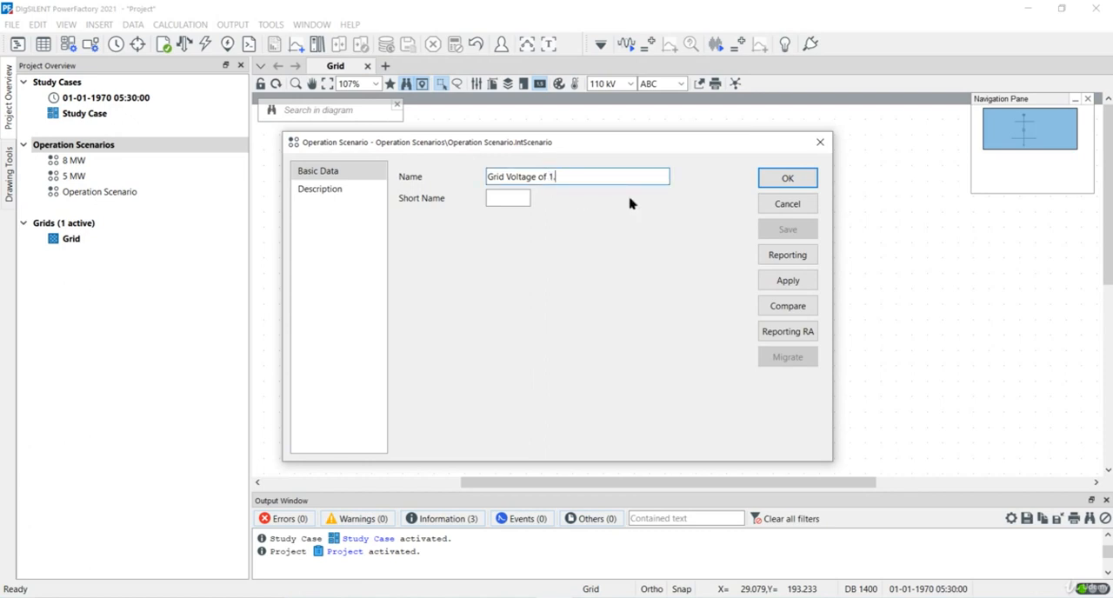
type("1pt")
key("BackSpace")
type("u & 3MW Load")
left_click(785, 180)
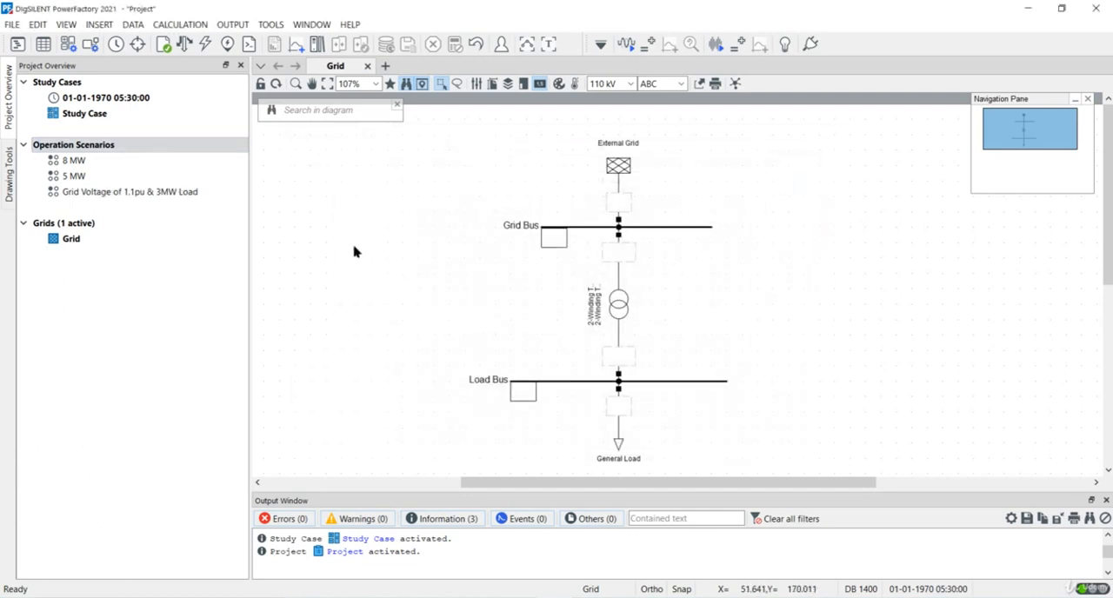
Step: Activate the 8 MW operation scenario
left_click(123, 165)
right_click(123, 163)
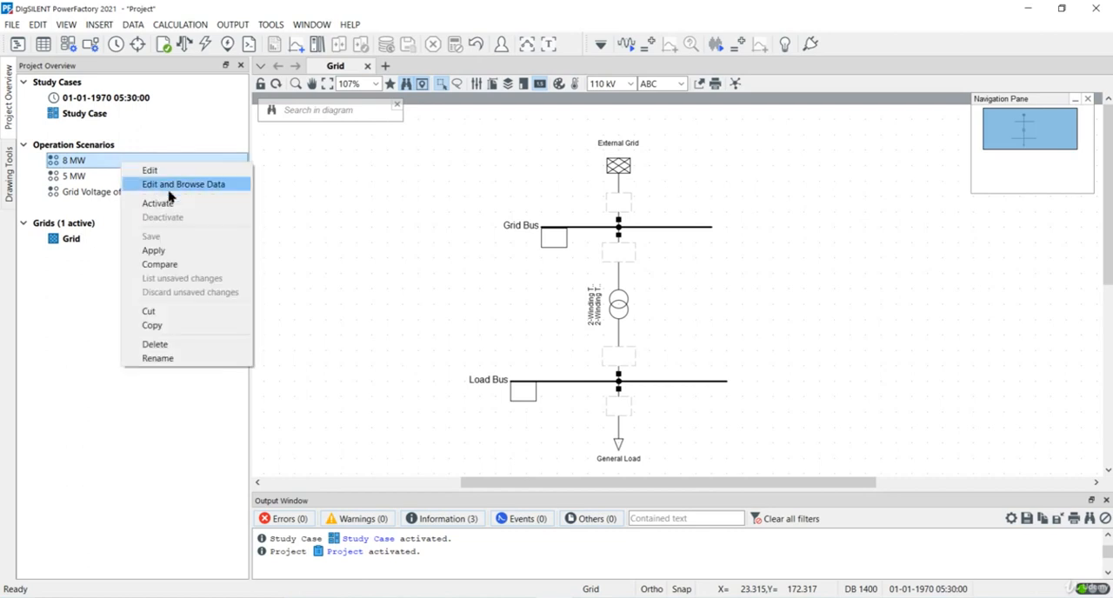
left_click(159, 203)
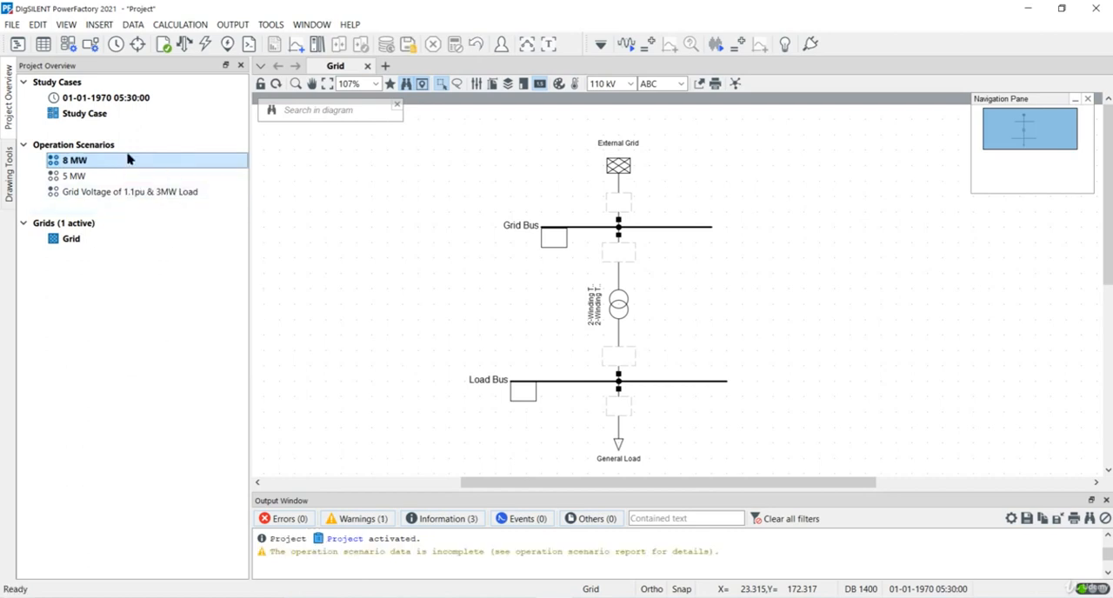
Step: Set the General Load's load flow active power to 8 MW for the active 8 MW scenario
double_click(619, 444)
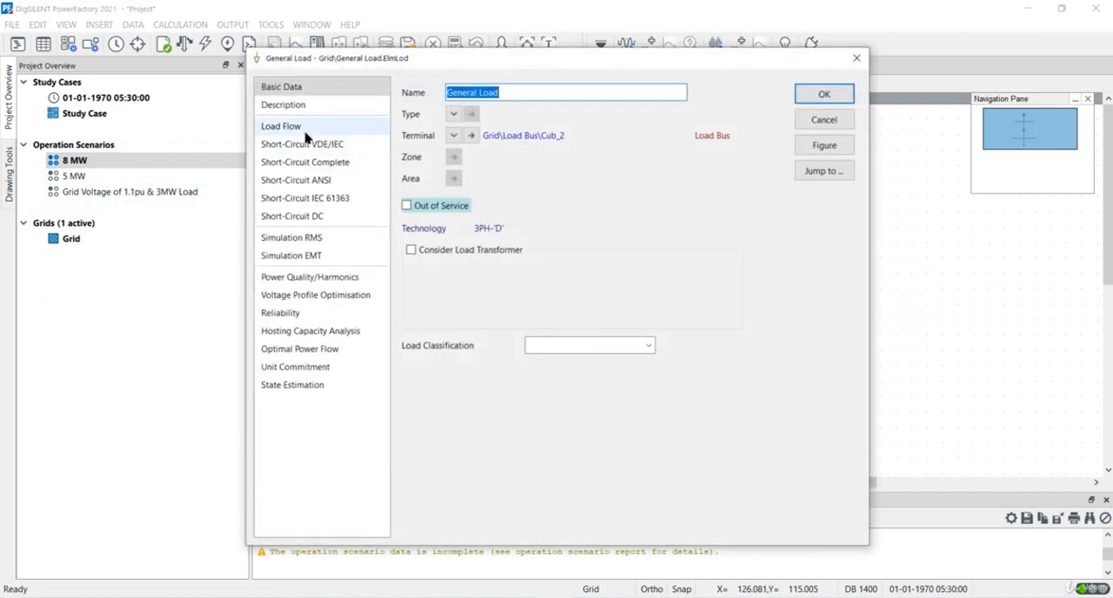
left_click(307, 127)
left_click_drag(525, 176, 499, 174)
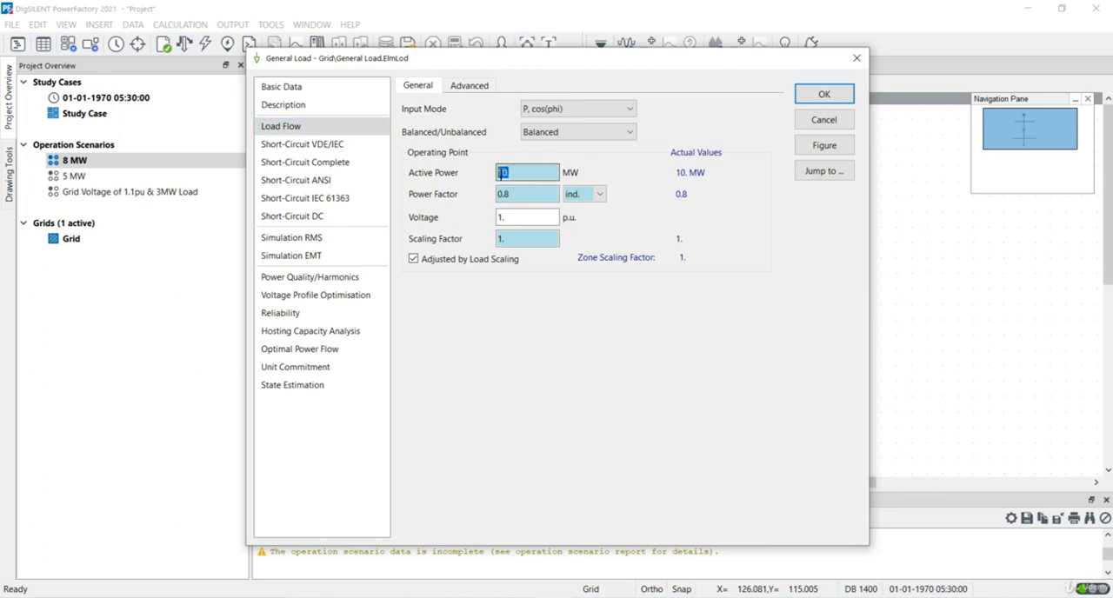
left_click(520, 177)
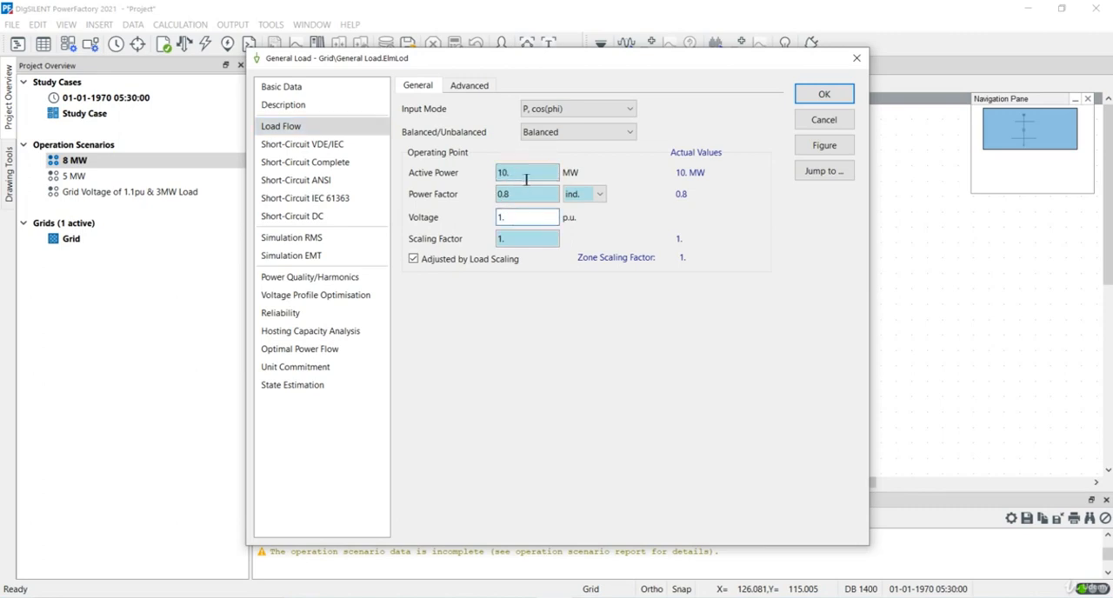
left_click_drag(522, 173, 499, 173)
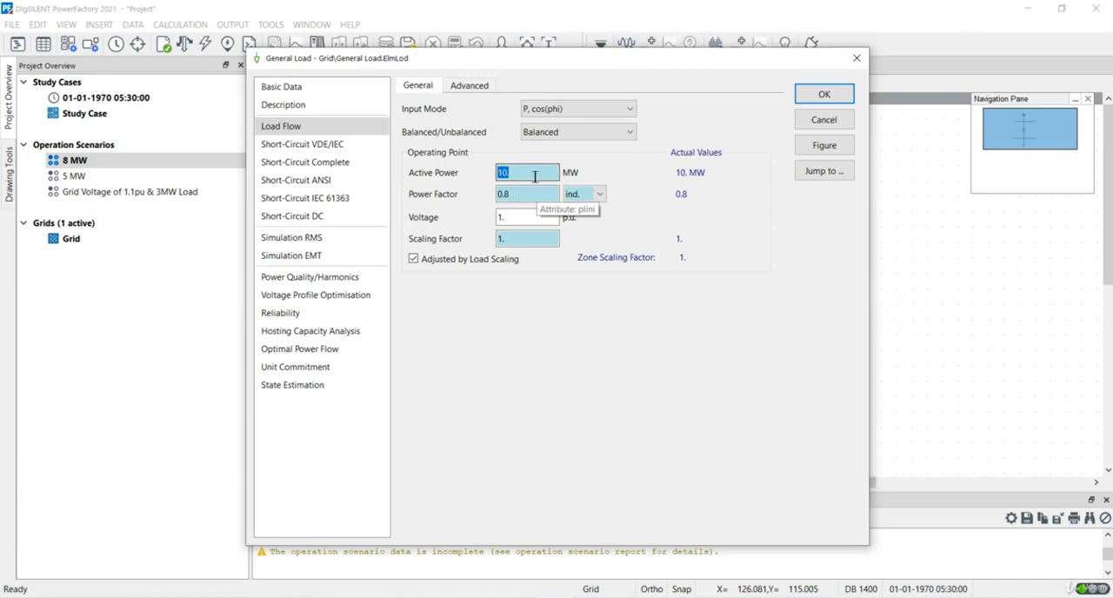
type("8")
left_click(807, 99)
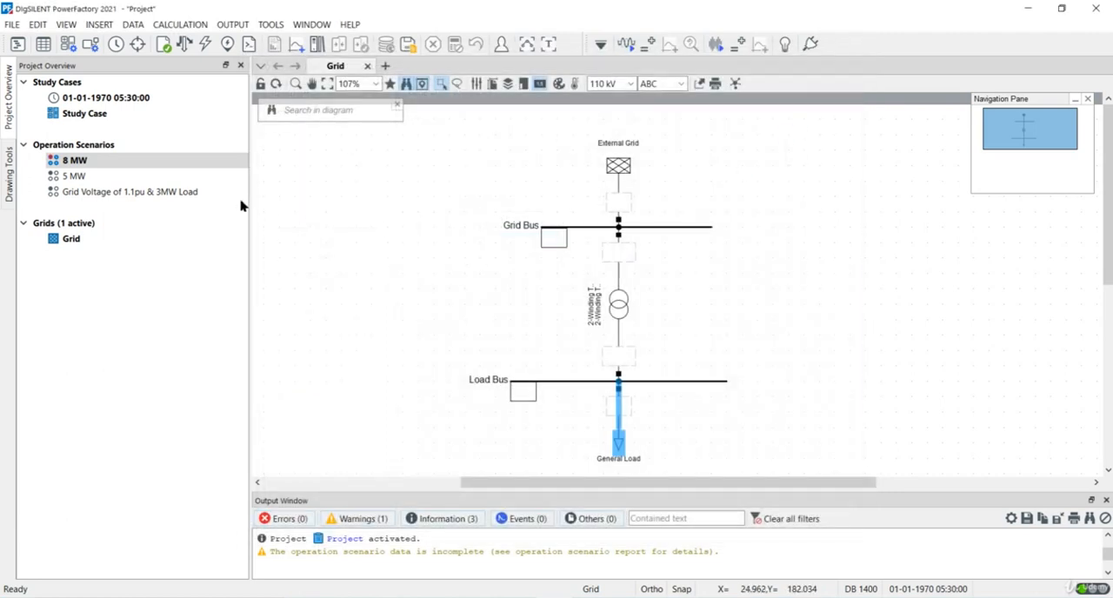
Step: Activate the 5 MW operation scenario, saving the changes made to the 8 MW scenario
right_click(137, 178)
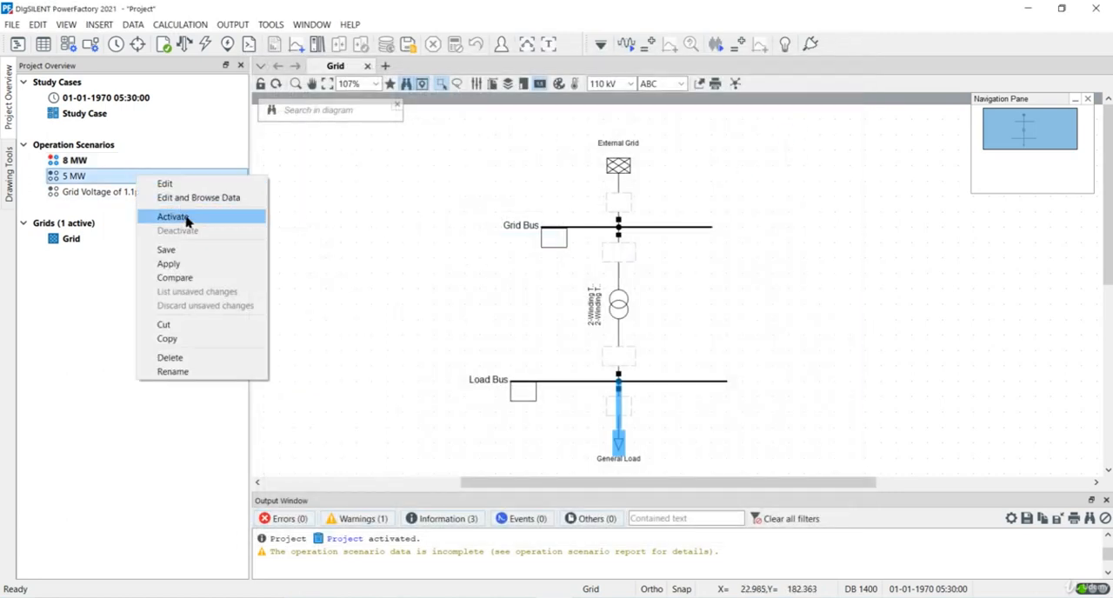
left_click(183, 218)
left_click(506, 332)
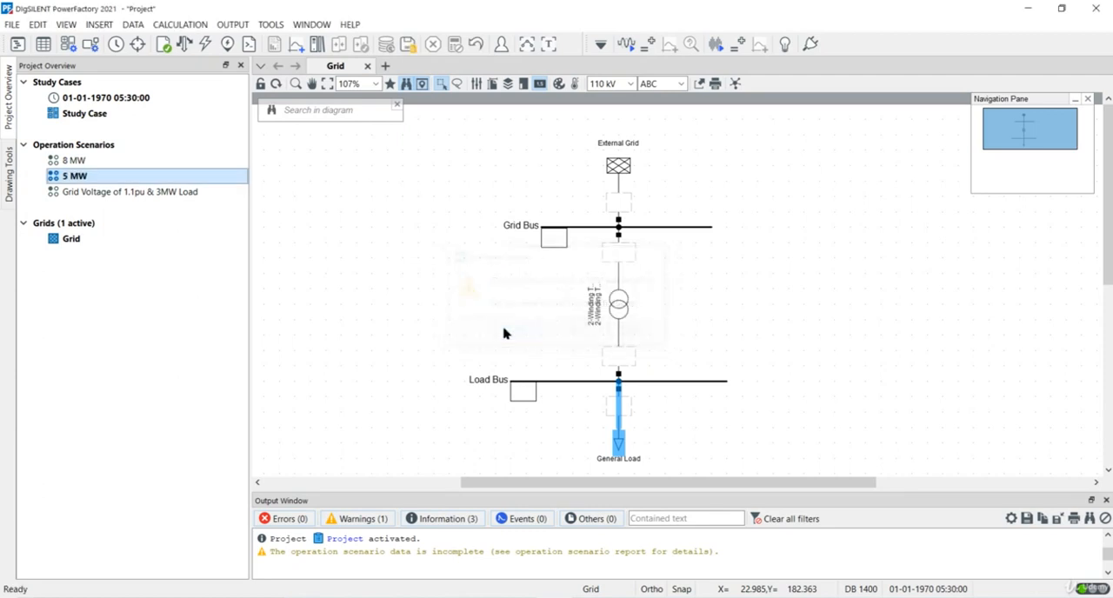
Step: Set the General Load's active power to 5 MW and save the 5 MW operation scenario
double_click(620, 449)
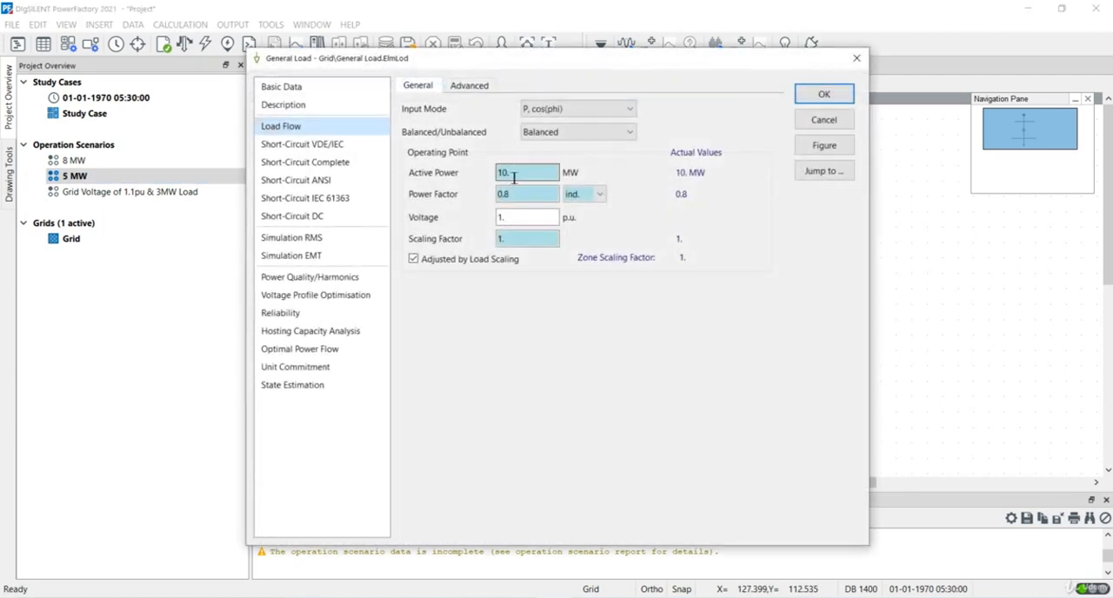
double_click(511, 178)
type("5.")
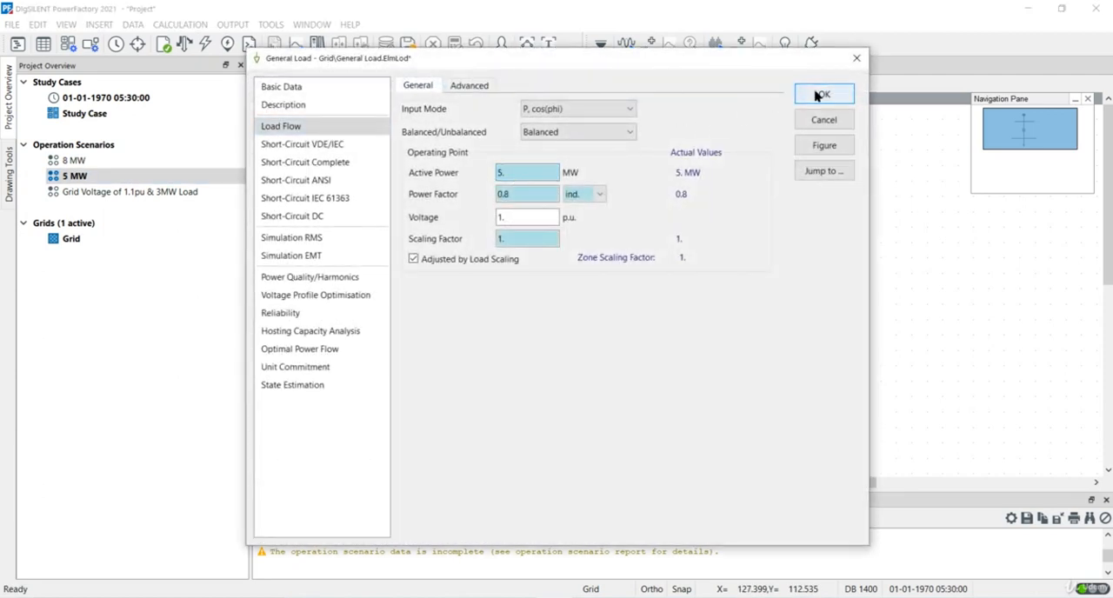
left_click(822, 94)
right_click(140, 180)
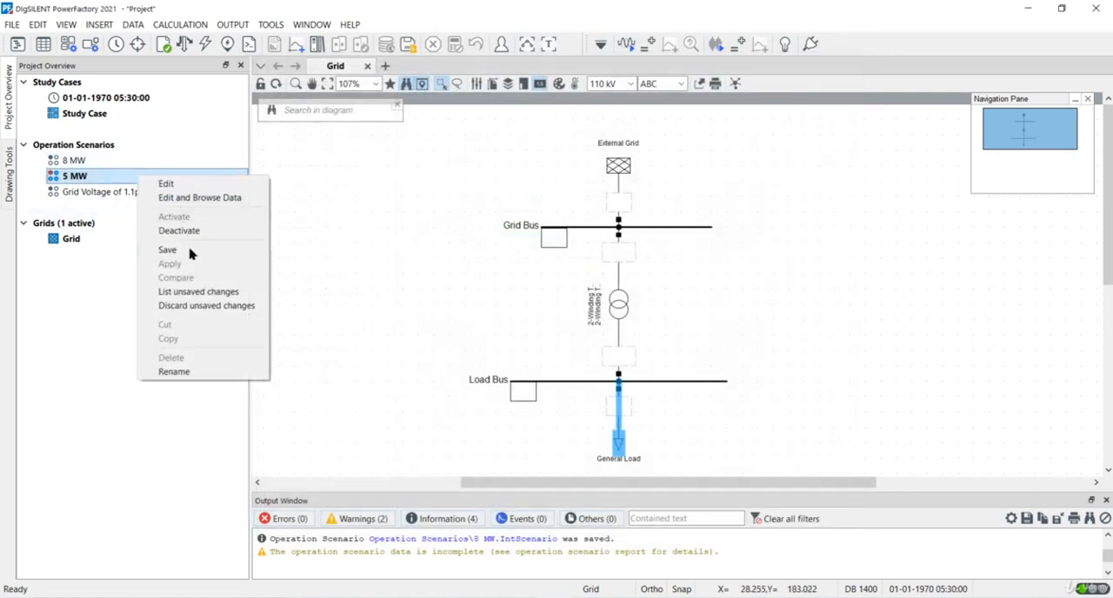
left_click(187, 252)
Step: Activate the Grid Voltage of 1.1pu & 3MW Load scenario and set the External Grid's voltage setpoint to 1.1 p.u
right_click(122, 193)
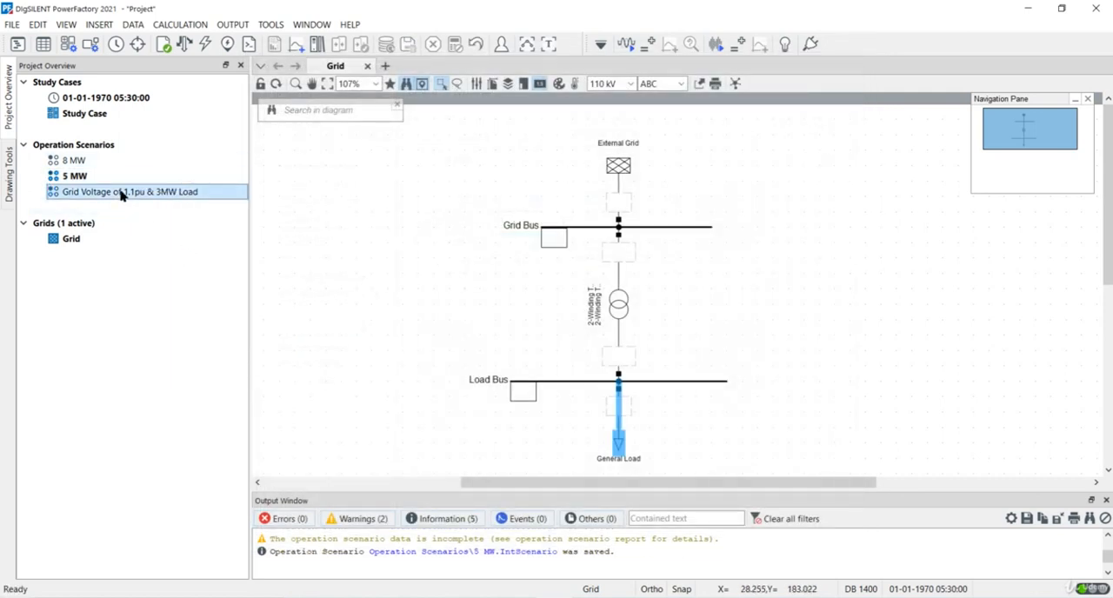
left_click(158, 232)
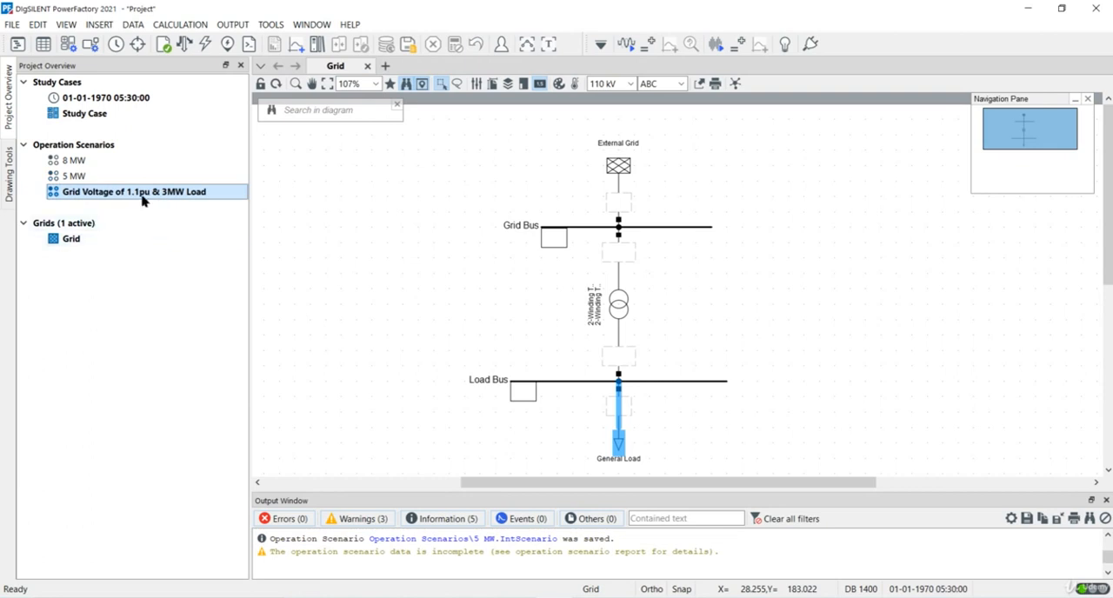
double_click(617, 166)
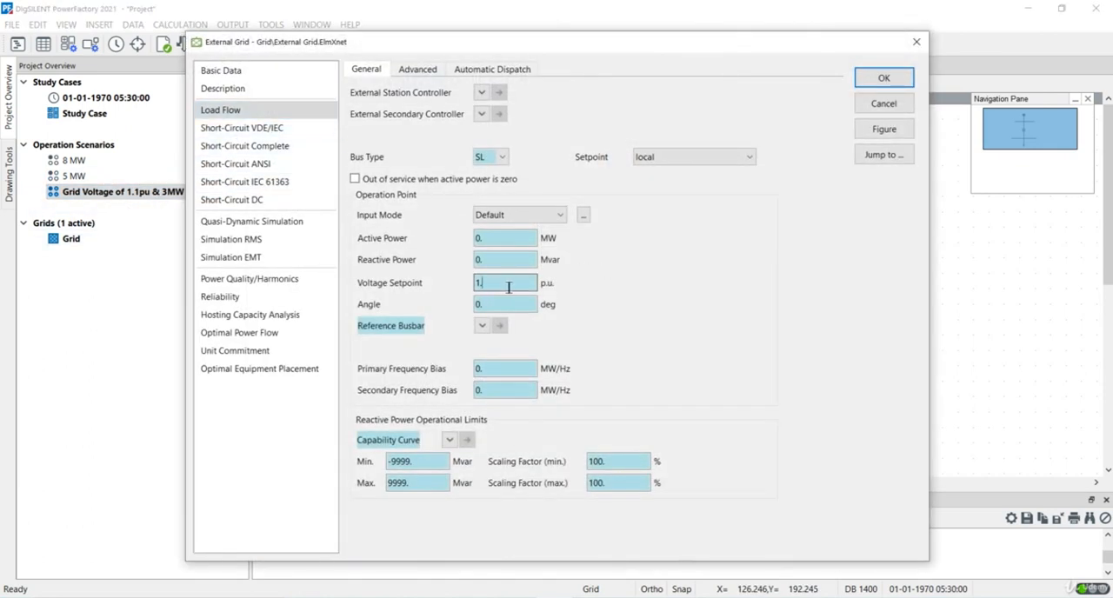
type("1")
left_click(883, 78)
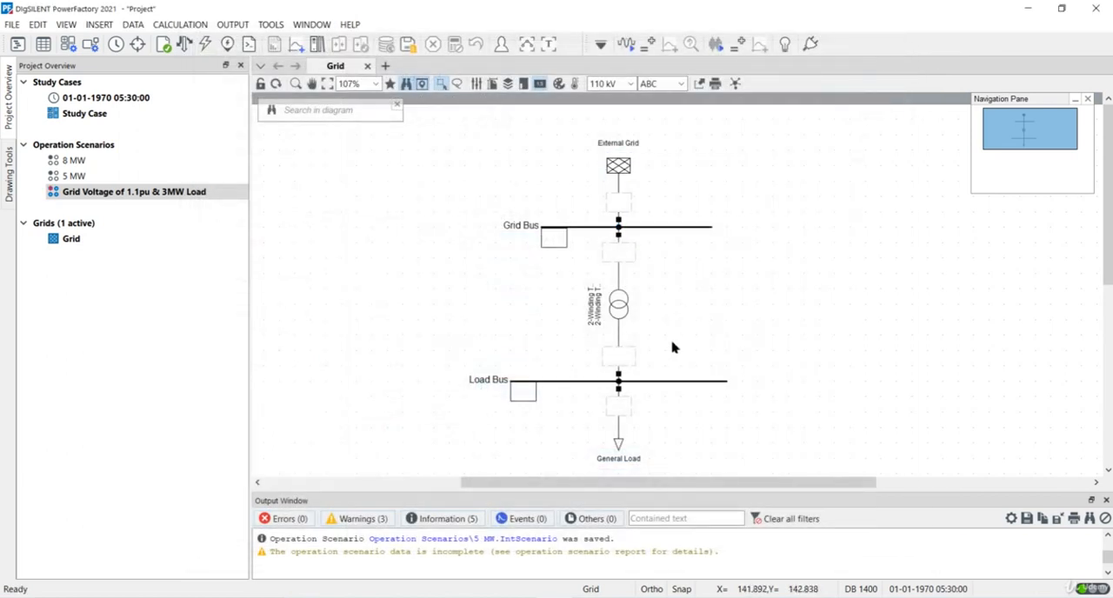
Step: Set the General Load's active power to 3 MW in the Grid Voltage of 1.1pu & 3MW Load scenario
left_click(617, 447)
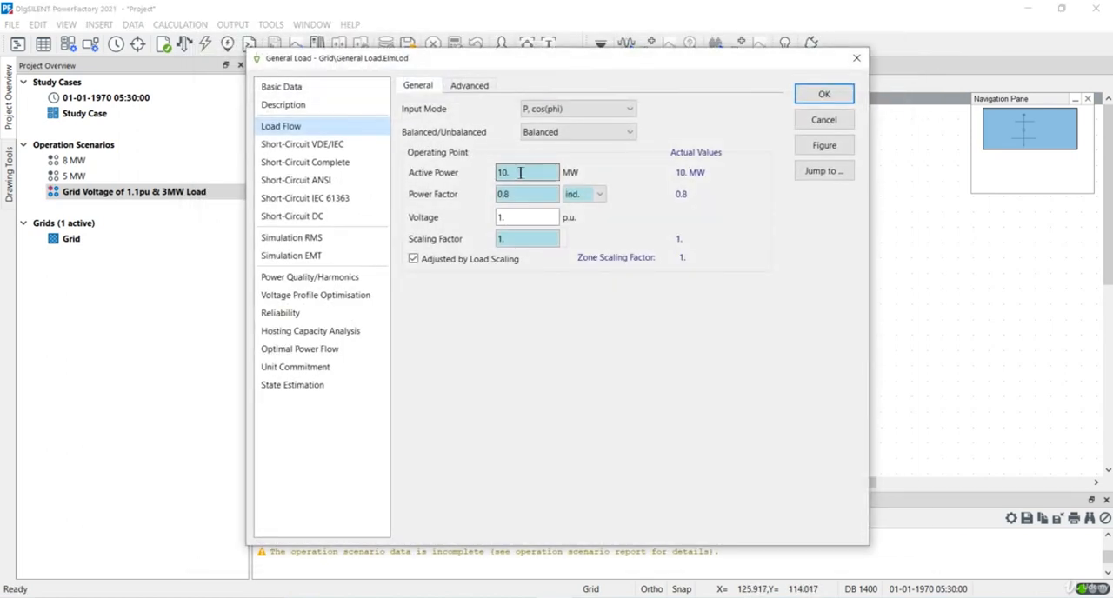
left_click_drag(521, 172, 464, 170)
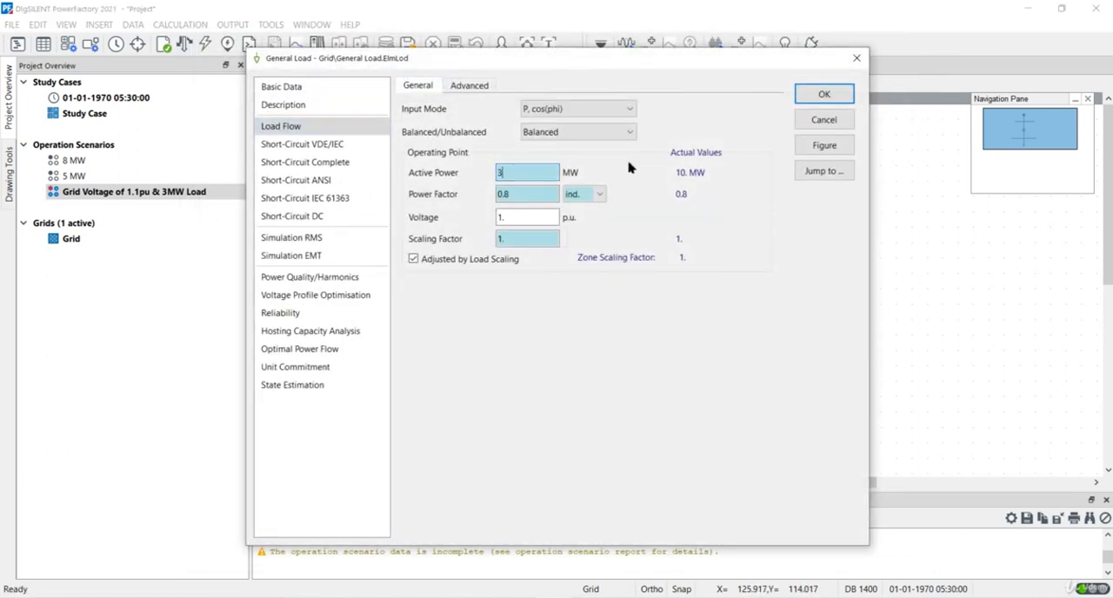
left_click(824, 94)
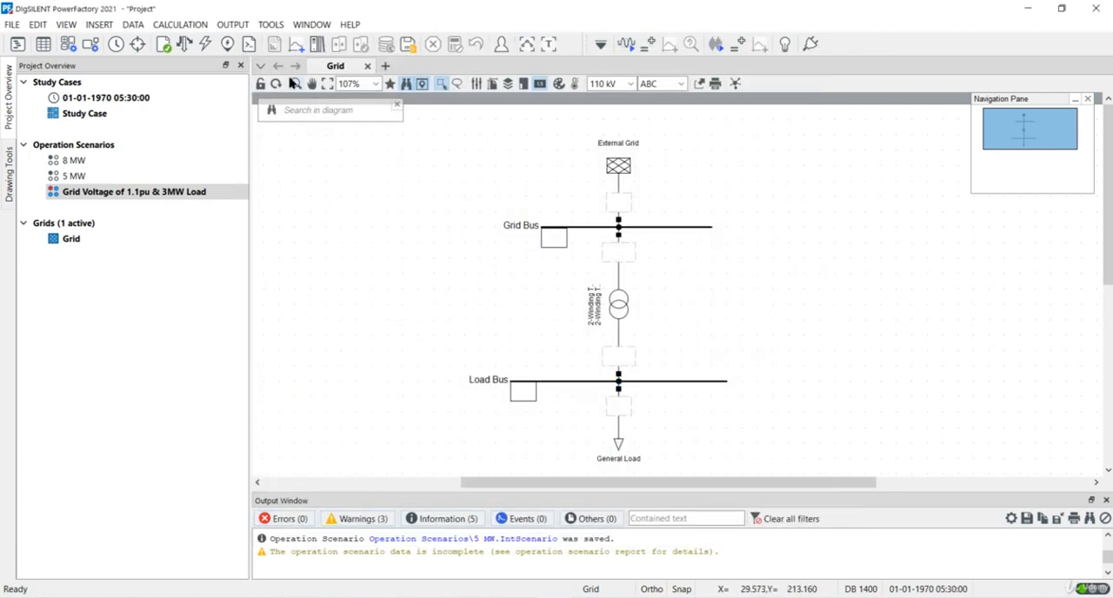
Step: Run a load flow calculation for the 1.1 pu, 3 MW scenario and check the load and Grid Bus results in the diagram
left_click(184, 43)
left_click(785, 93)
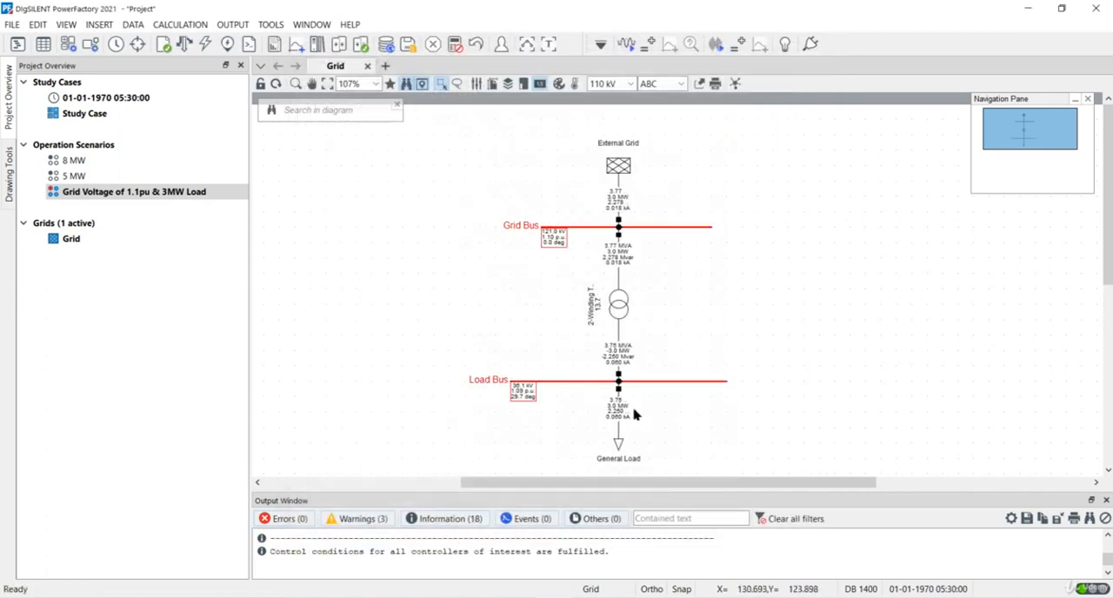
scroll(645, 420, "up", 2)
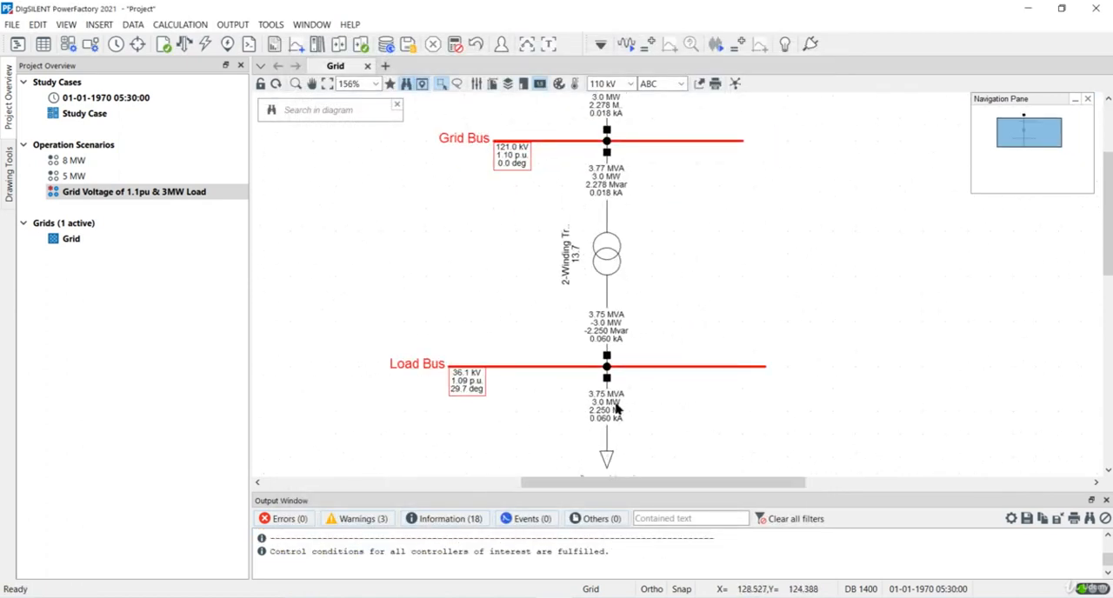
scroll(615, 409, "up", 1)
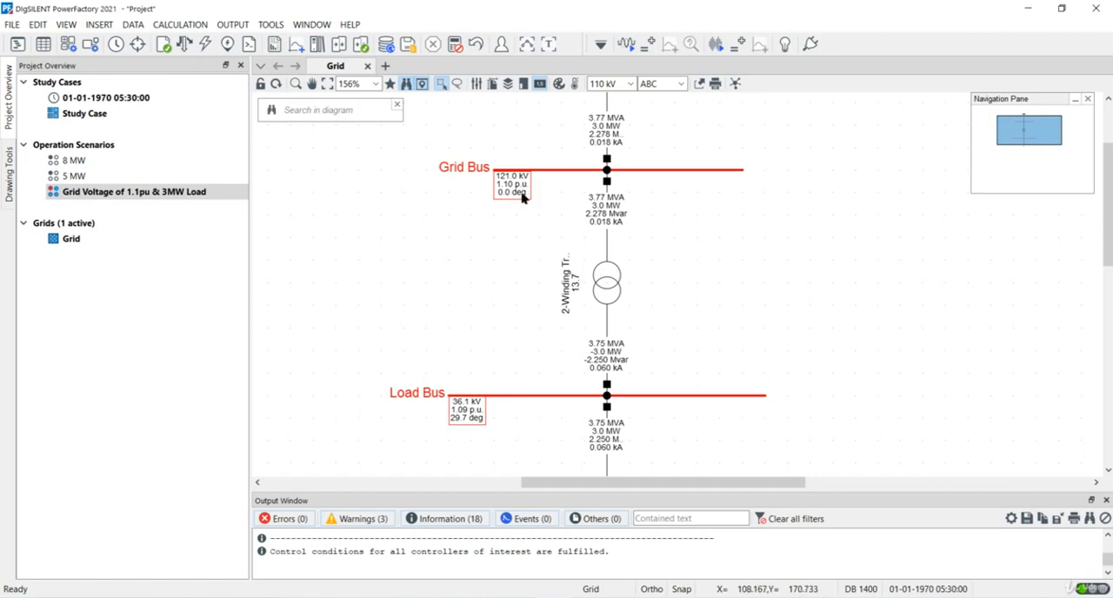
Step: Save the Grid Voltage of 1.1pu & 3MW Load scenario and activate the 8 MW scenario
left_click(88, 162)
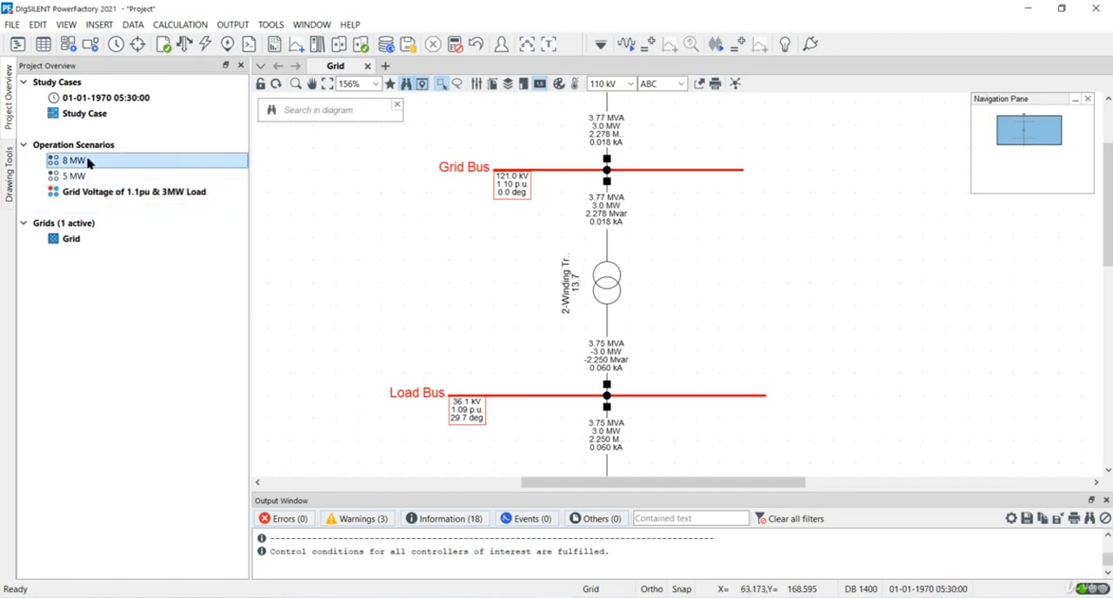
right_click(88, 162)
left_click(130, 232)
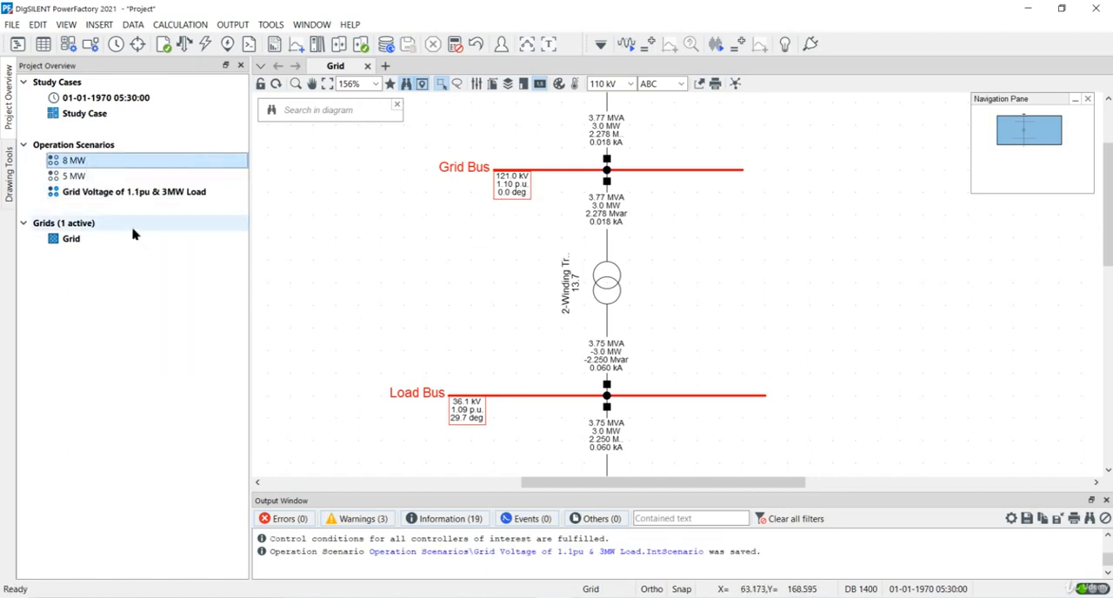
right_click(96, 165)
left_click(130, 206)
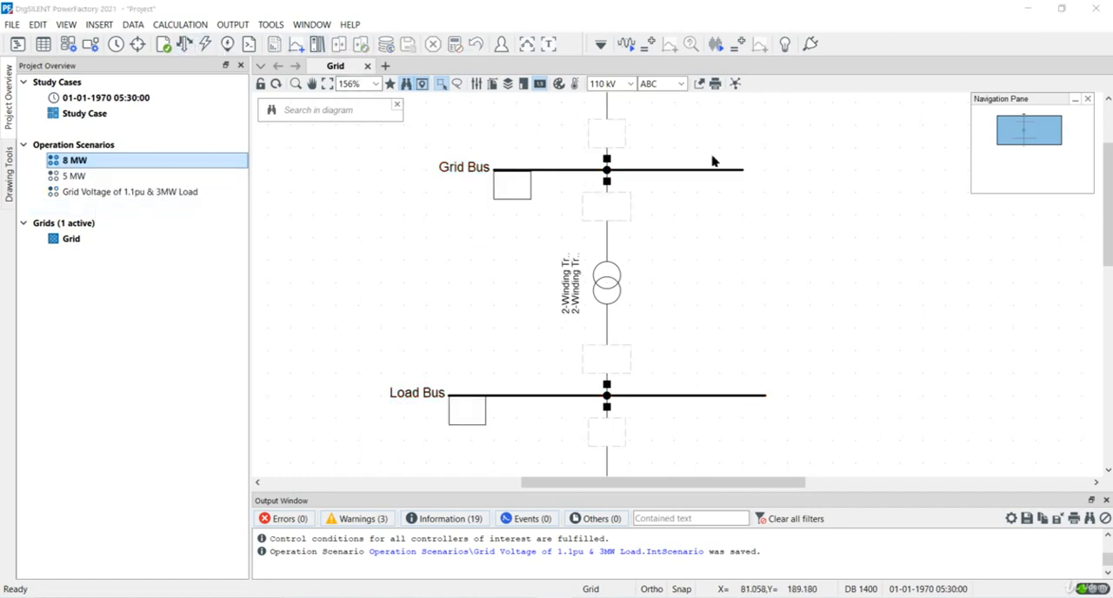
Step: Run the load flow for the 8 MW scenario and check the Grid Bus voltage and load power
key("F10")
left_click(785, 88)
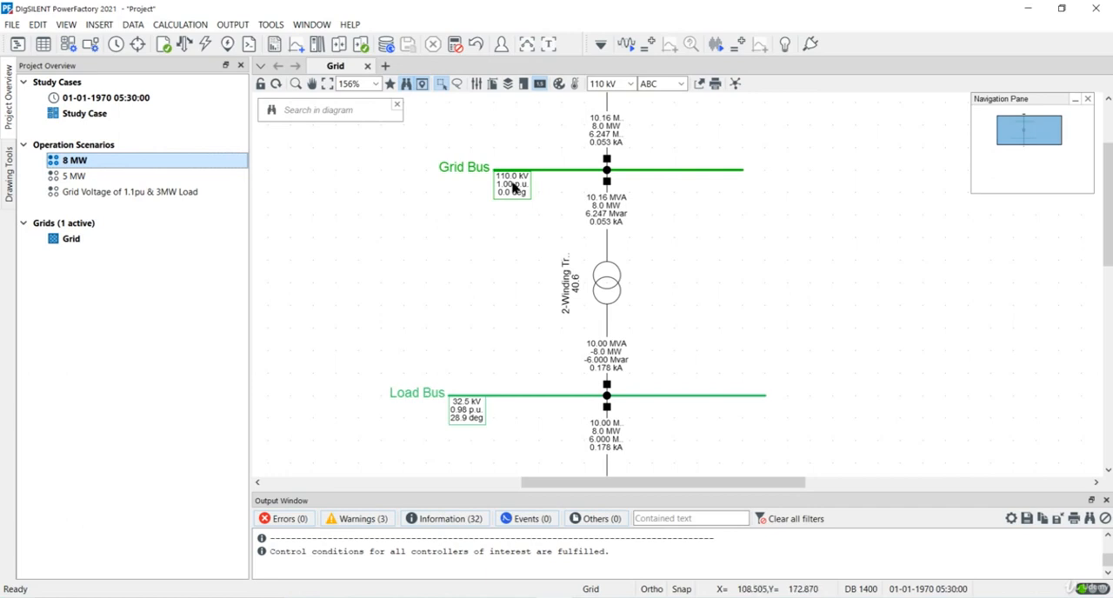
scroll(669, 222, "down", 2)
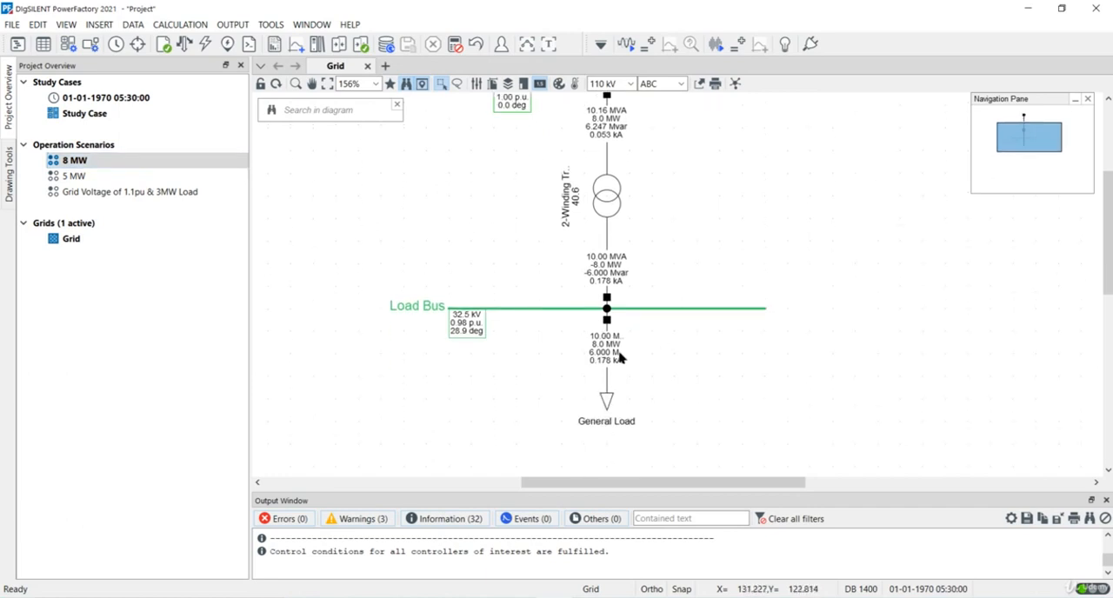
Step: Switch the active operation scenario from 8 MW to 5 MW
left_click(78, 177)
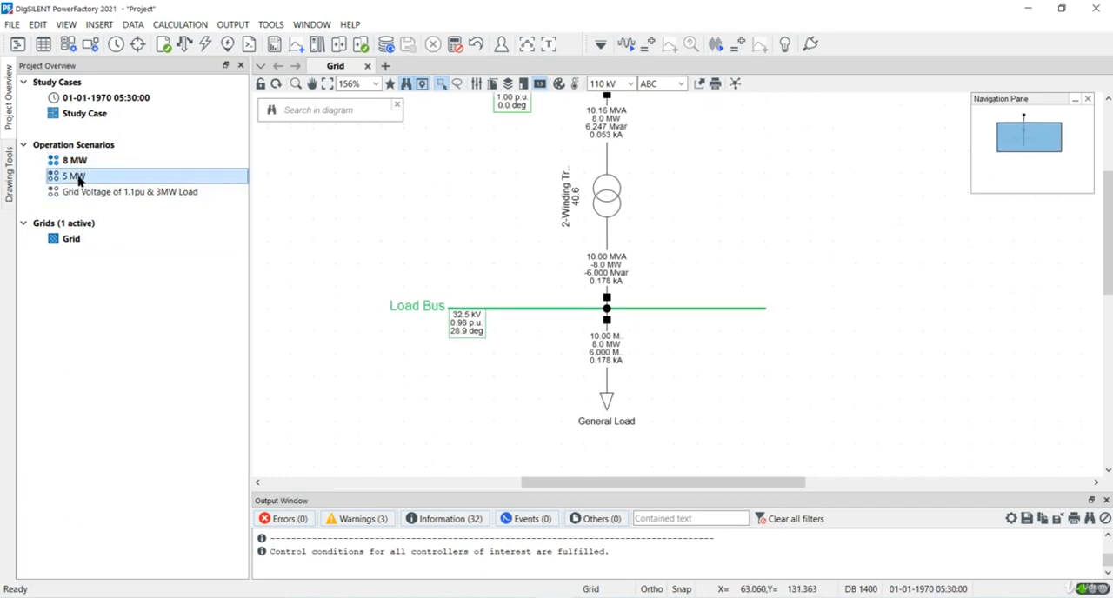
right_click(107, 161)
right_click(87, 176)
left_click(136, 220)
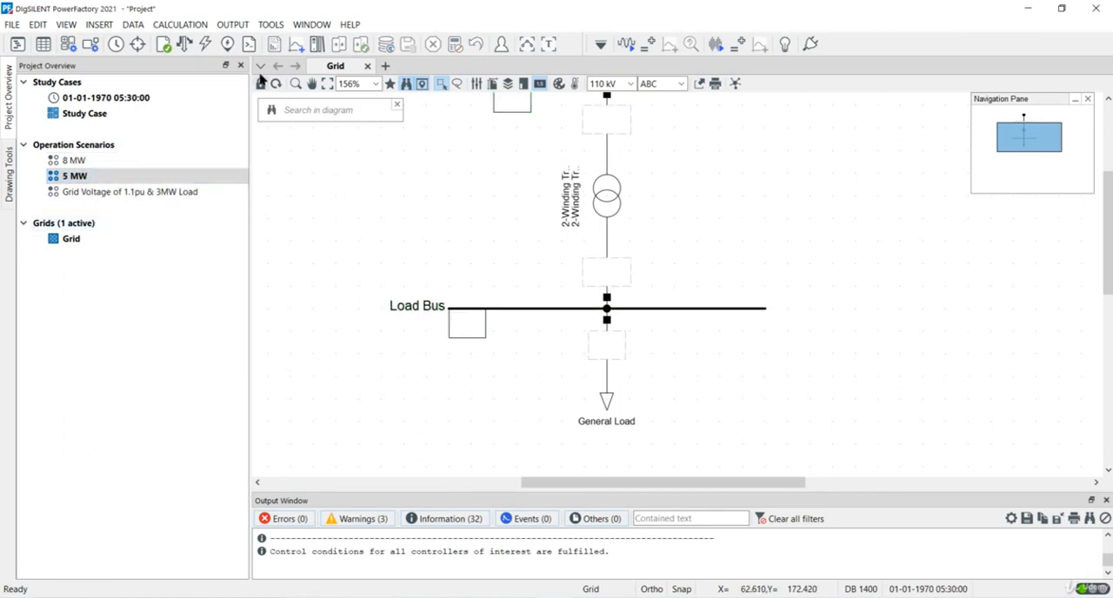
Step: Run the load flow for the 5 MW scenario and examine the results along the network from External Grid to General Load
left_click(185, 48)
left_click(787, 92)
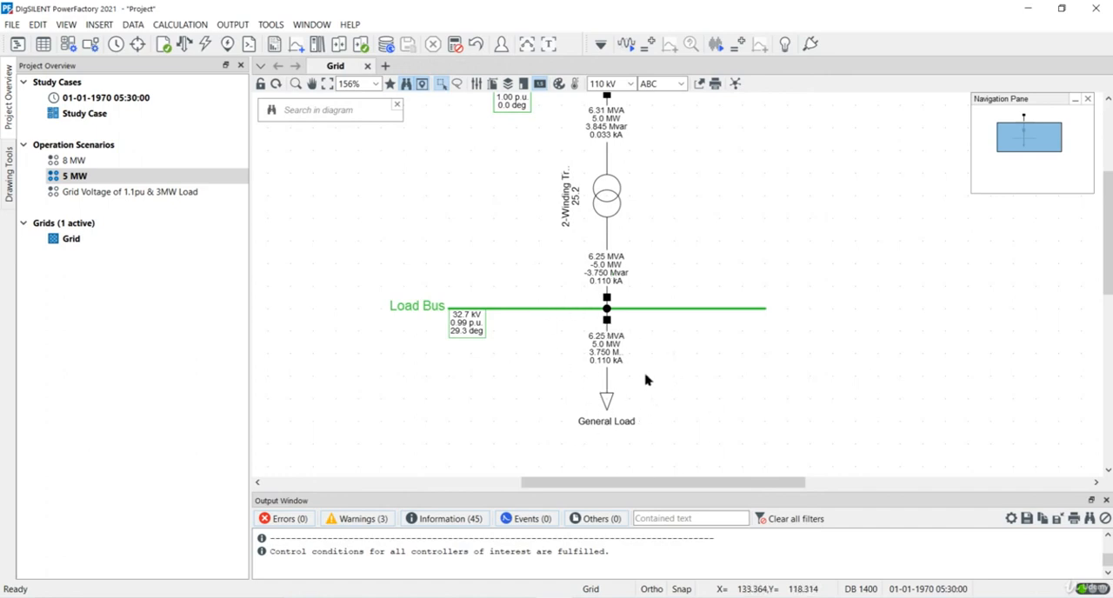
scroll(645, 380, "up", 3)
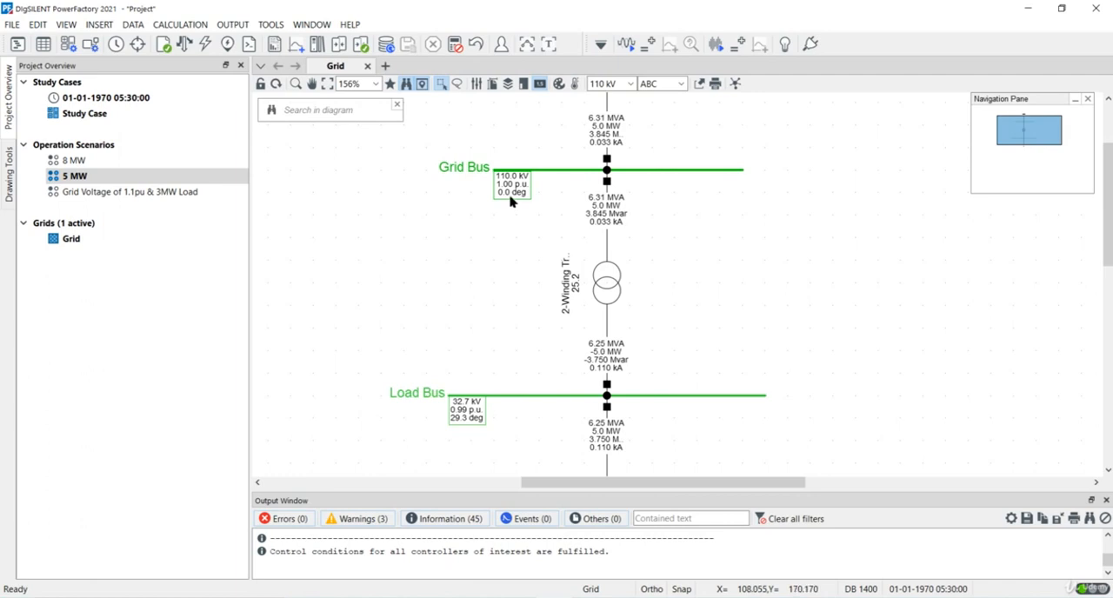
mouse_move(510, 201)
scroll(621, 310, "down", 1)
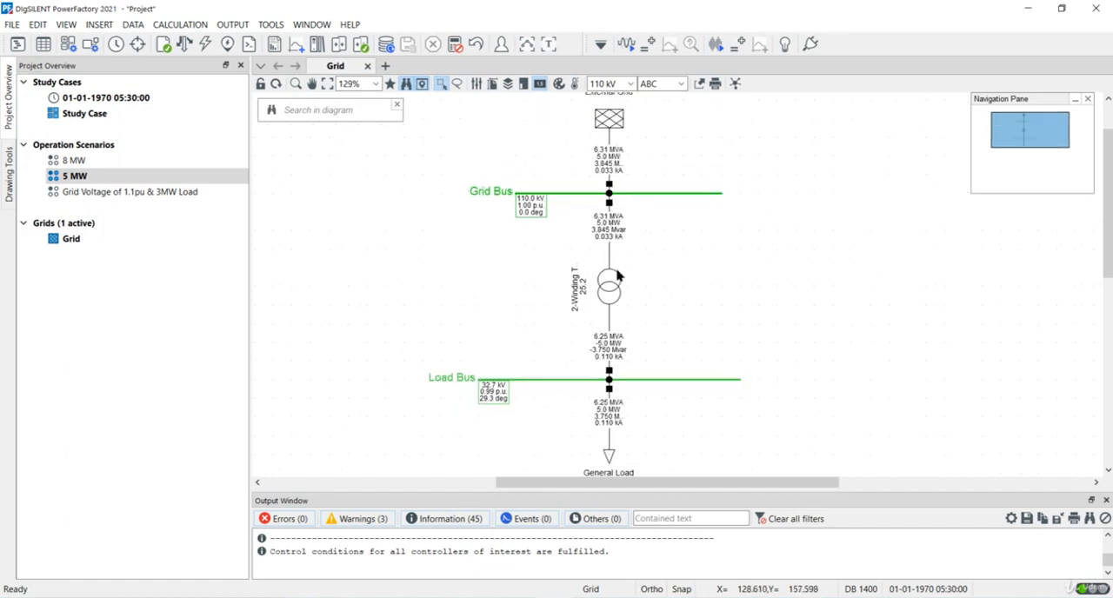
scroll(612, 159, "down", 1)
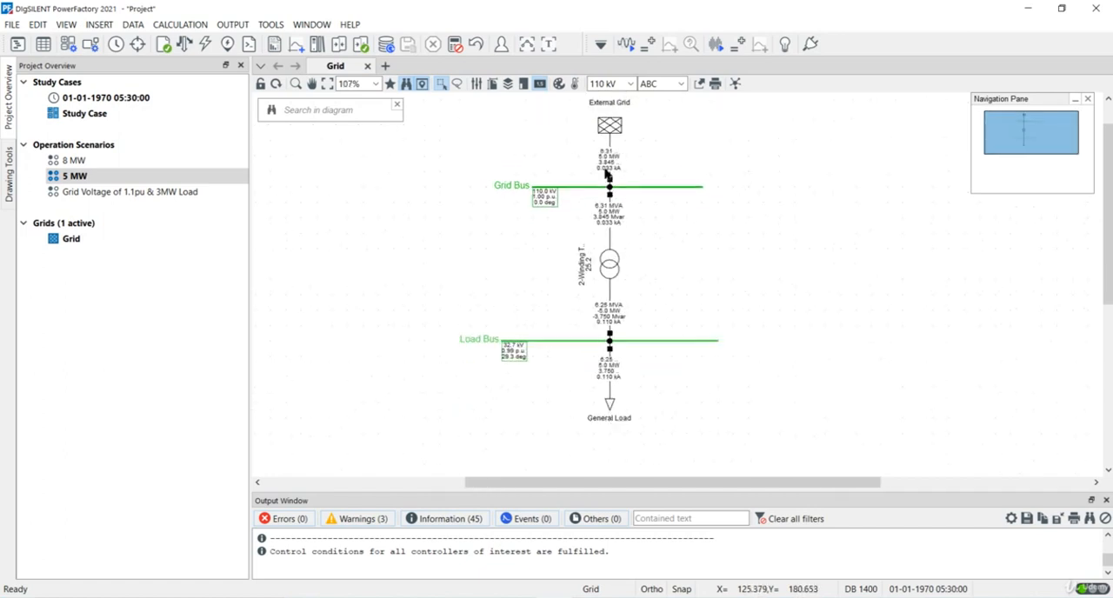
scroll(607, 175, "down", 1)
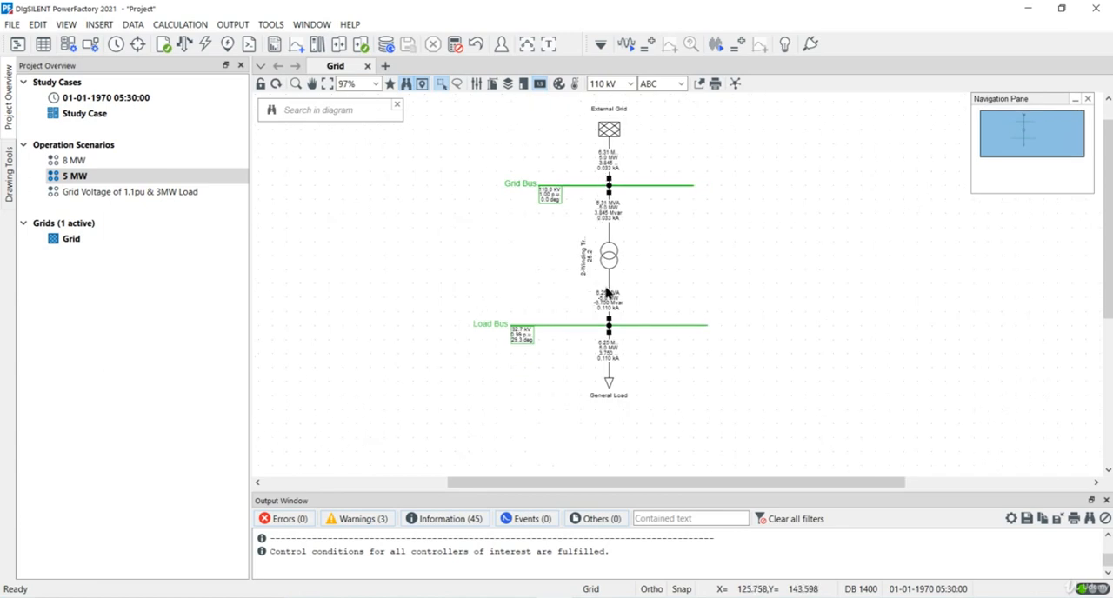
scroll(606, 293, "up", 1)
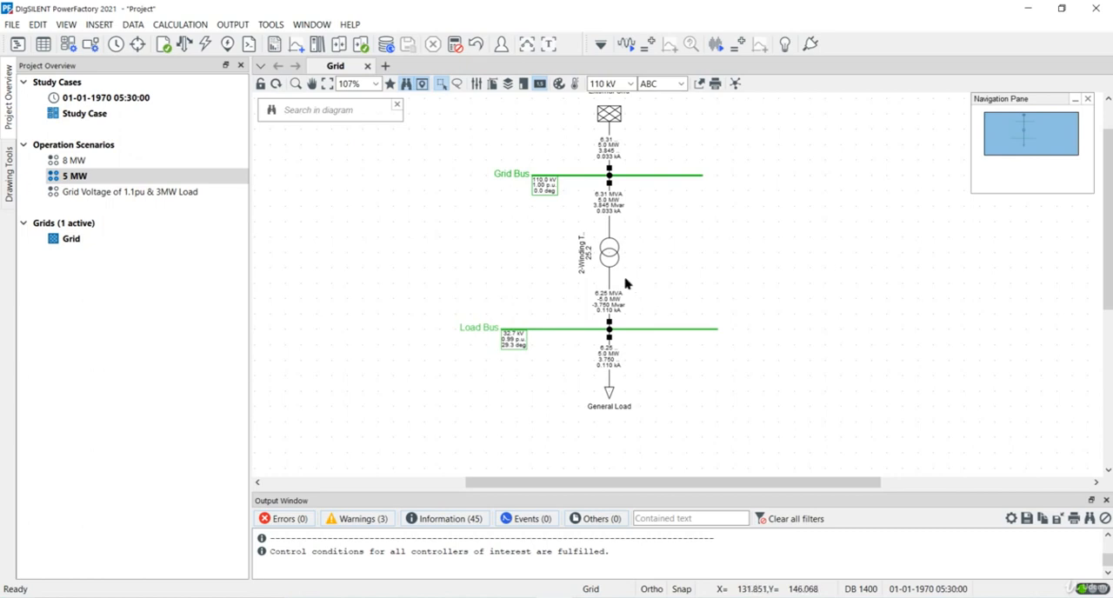
Step: Create a variation named Addition of new Load in the Variations folder of the project's network model
left_click(17, 45)
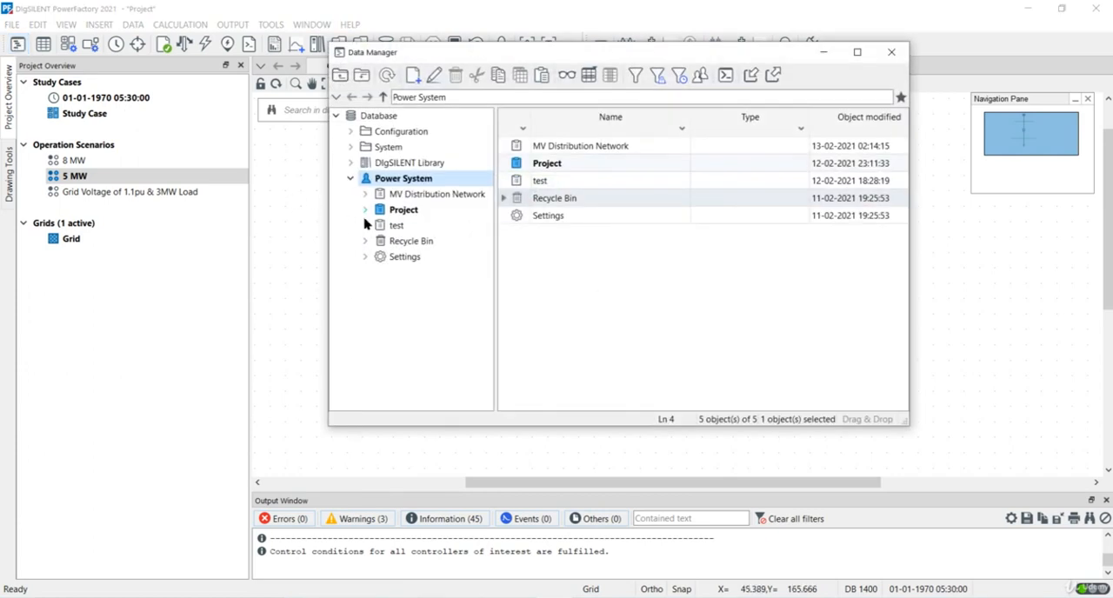
left_click(366, 210)
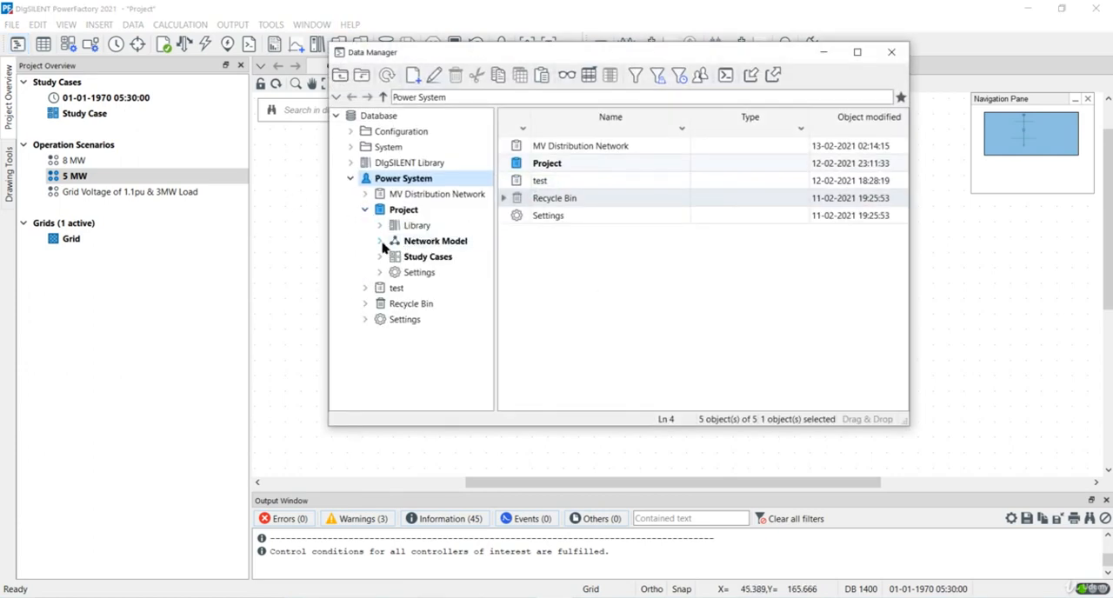
left_click(380, 243)
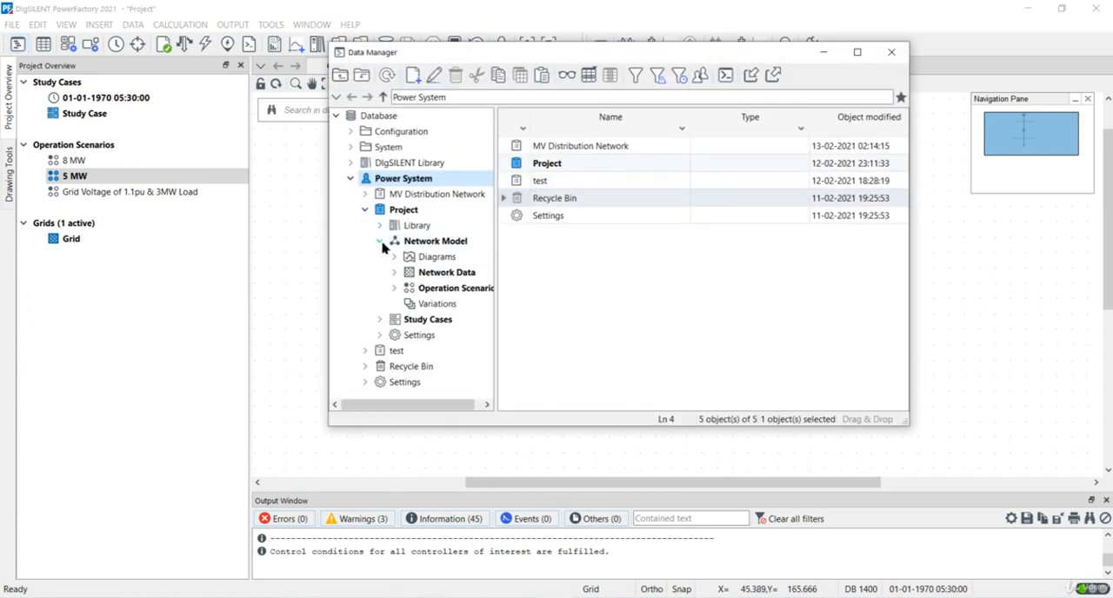
left_click(430, 306)
right_click(430, 308)
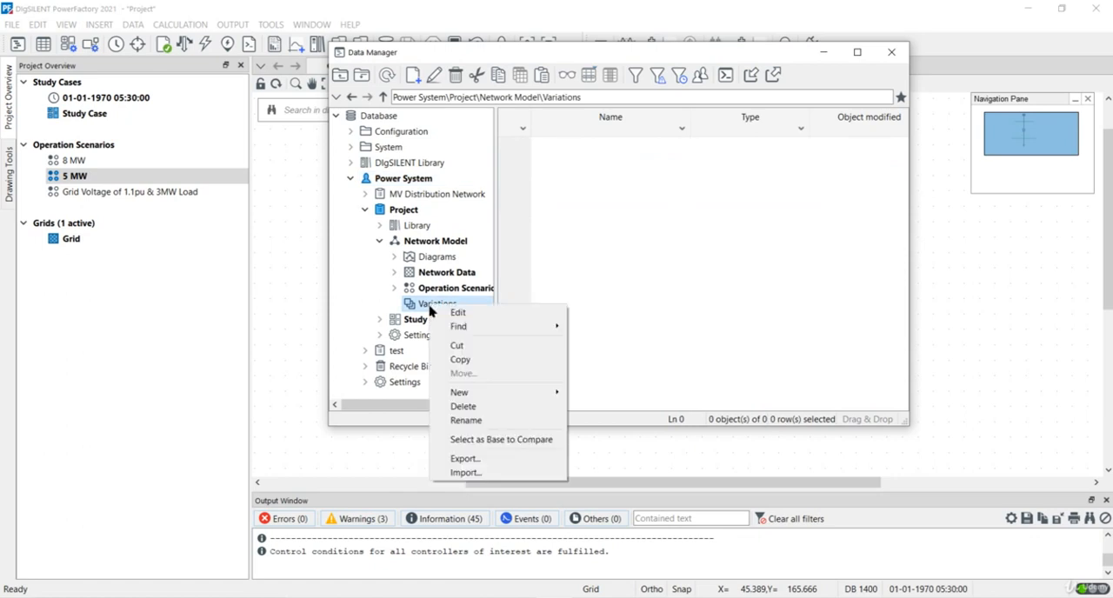
mouse_move(492, 398)
left_click(599, 393)
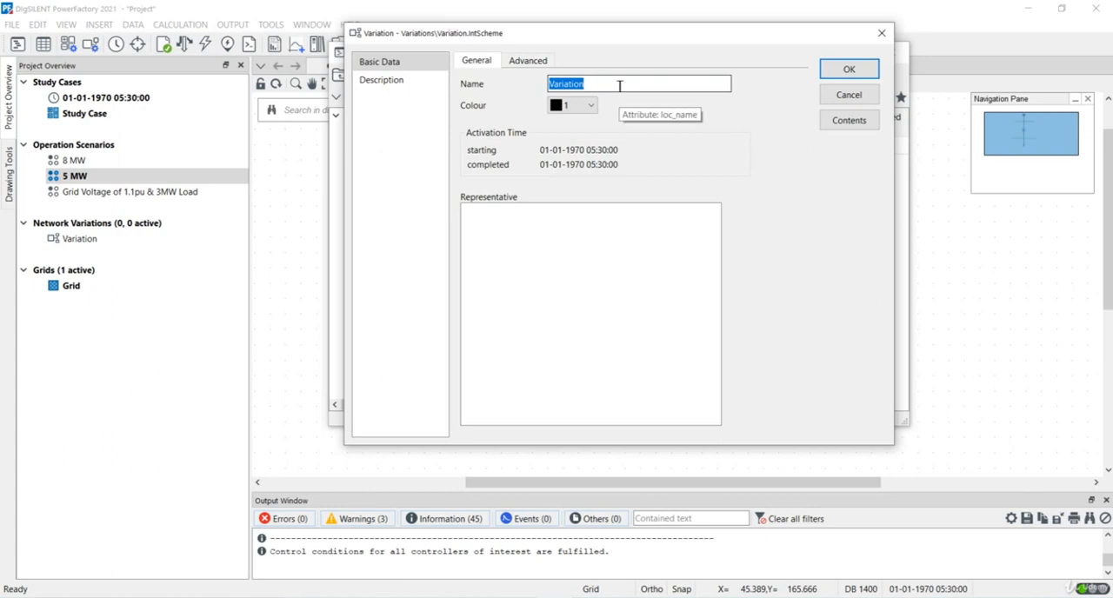
type("A")
type("dd")
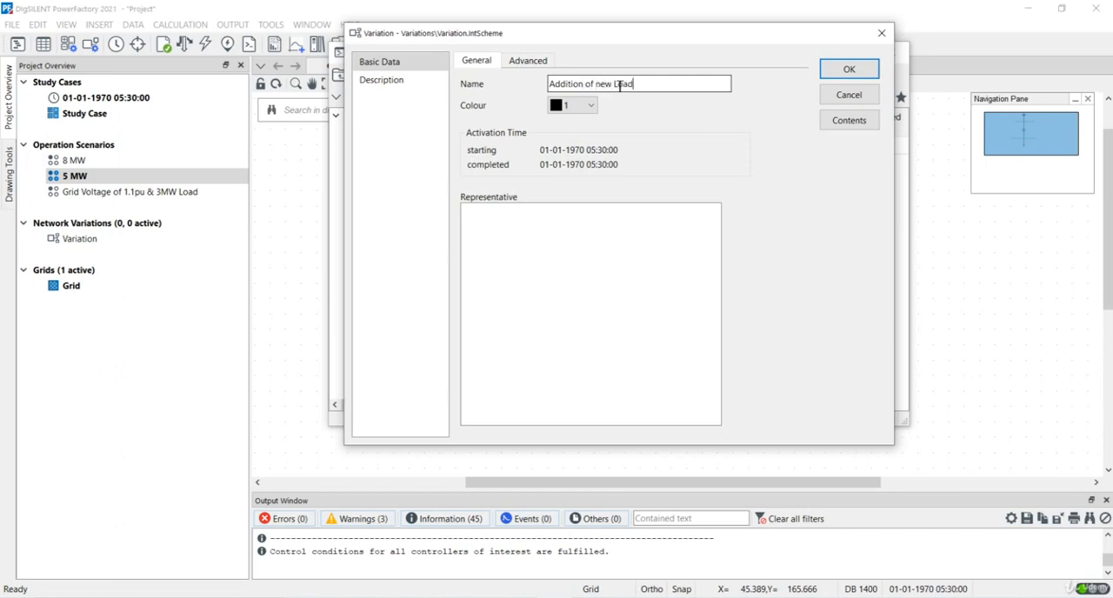
key("Return")
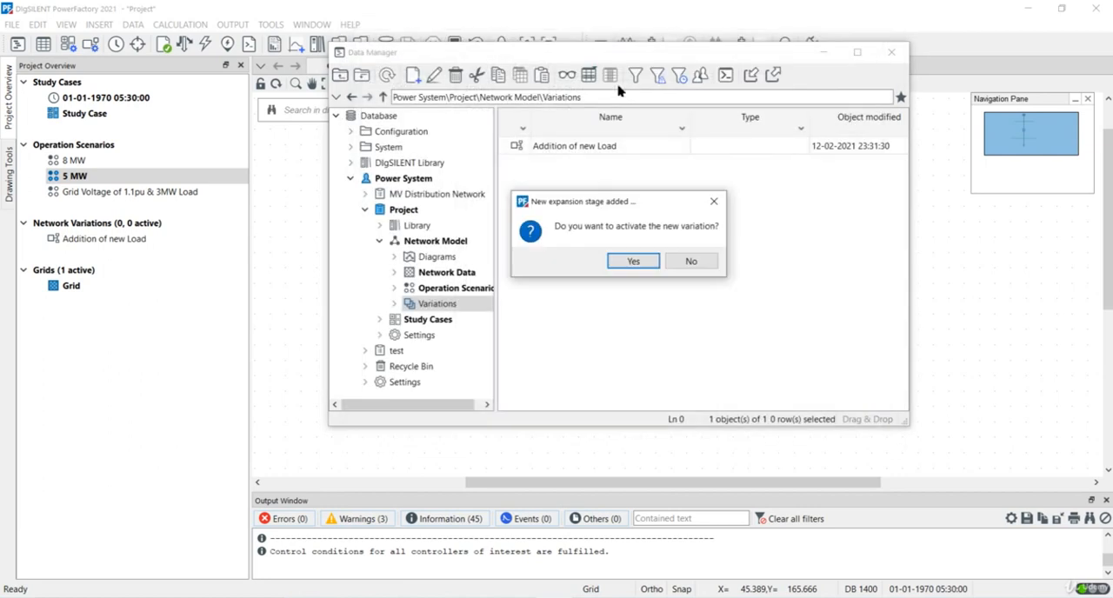
left_click(638, 260)
left_click(843, 102)
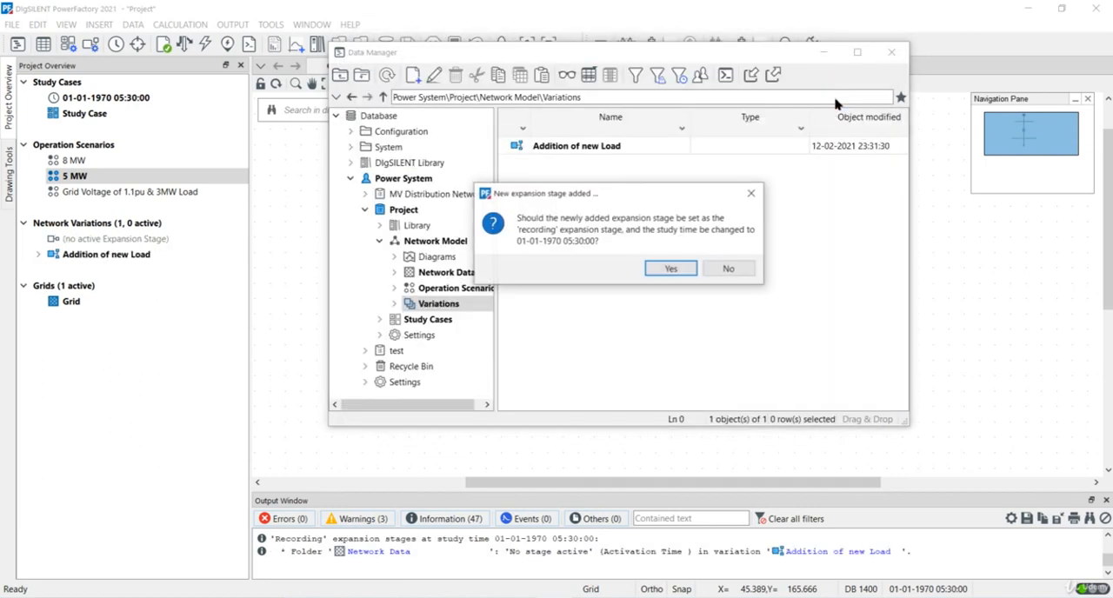
left_click(683, 267)
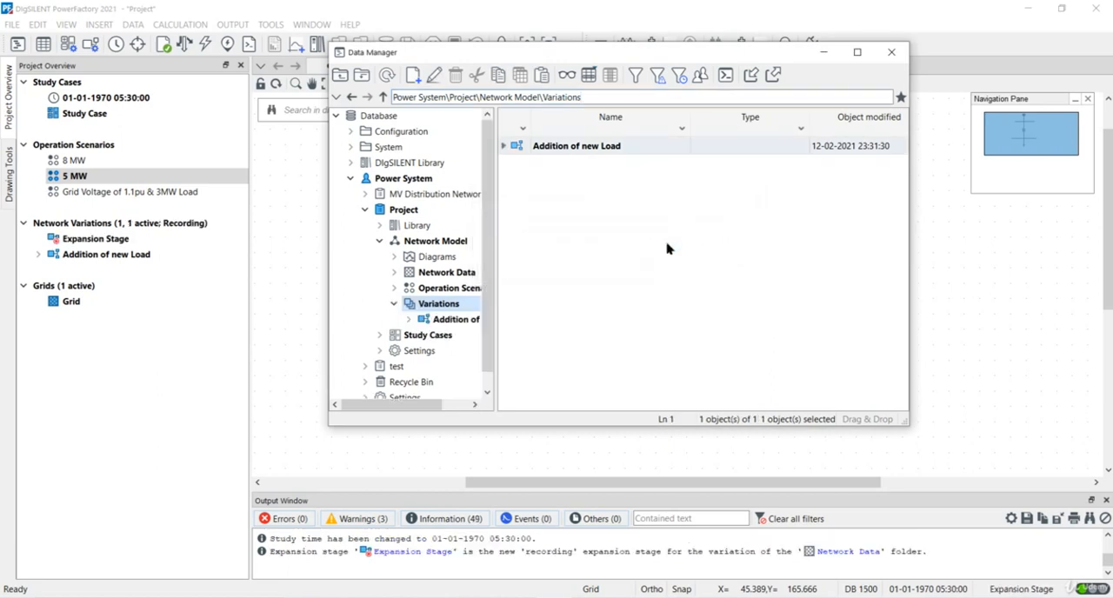
left_click(891, 53)
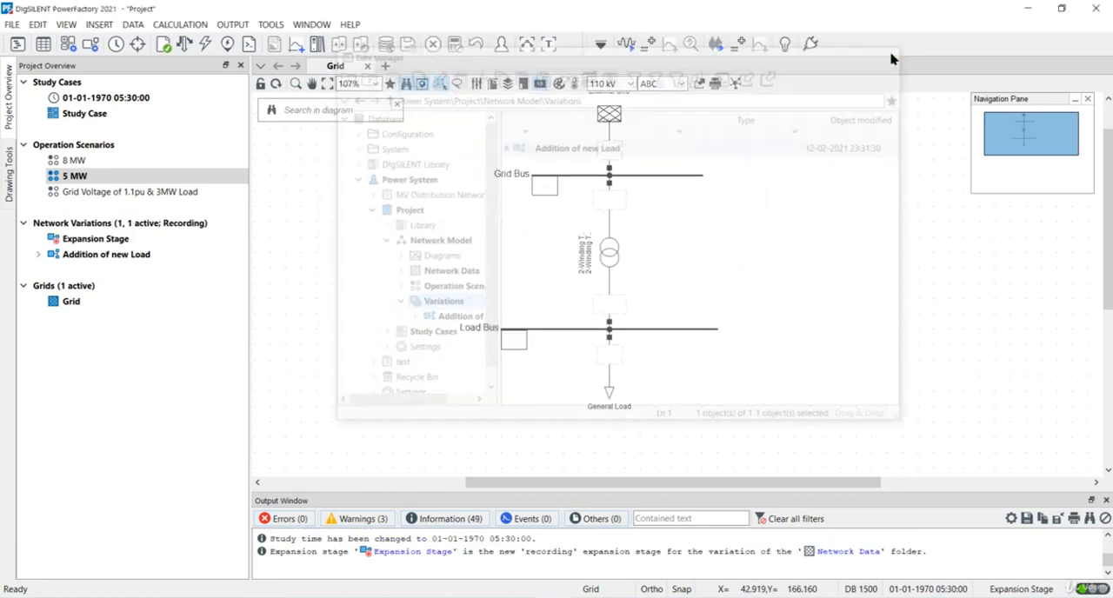
Step: Place a second general load on the Load Bus, to the right of the existing General Load
left_click(11, 170)
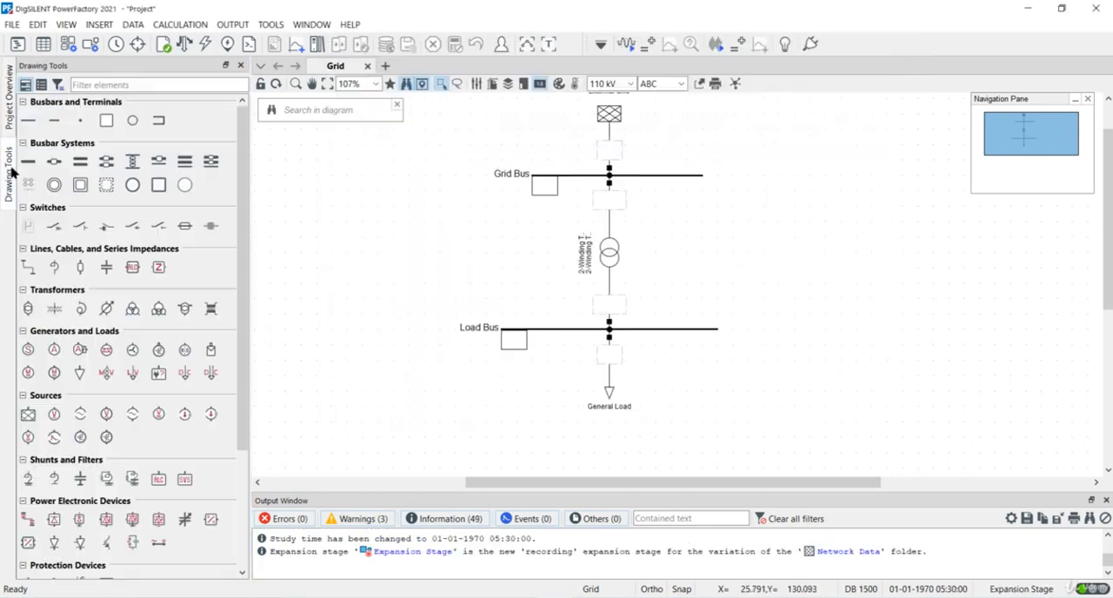
left_click(79, 372)
left_click(696, 338)
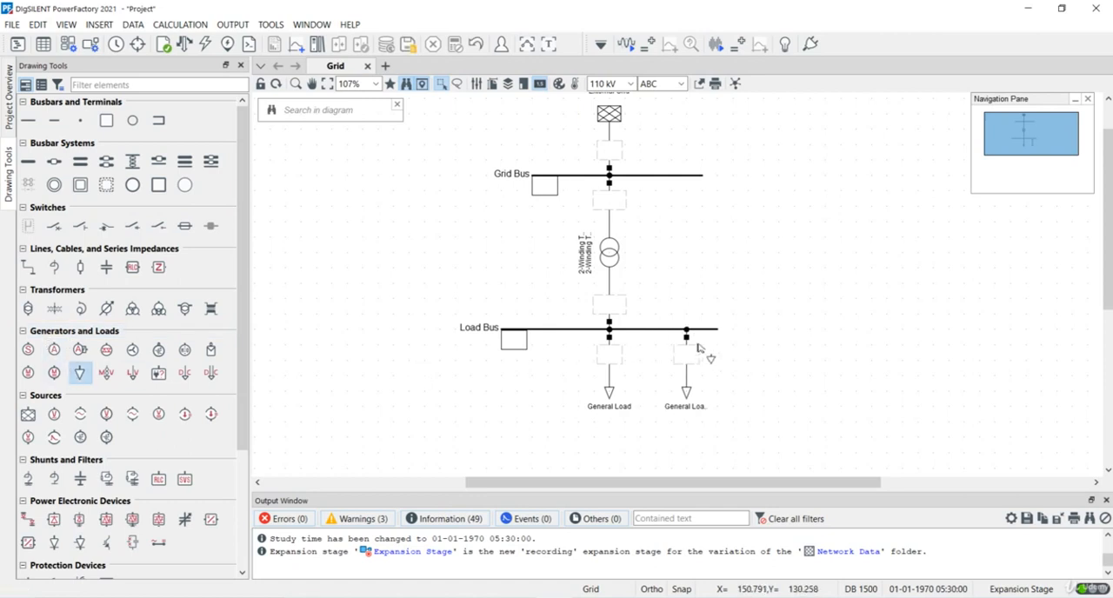
key("Escape")
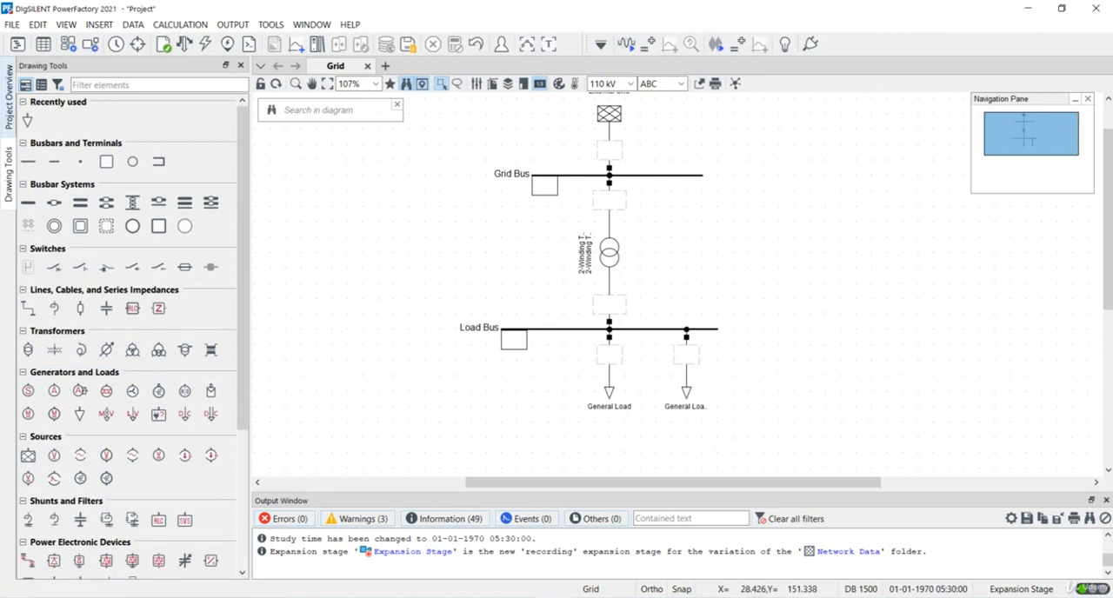
Step: Set the new load's load flow operating point to 2 MW active power and 0.5 Mvar reactive power
left_click(5, 105)
double_click(685, 389)
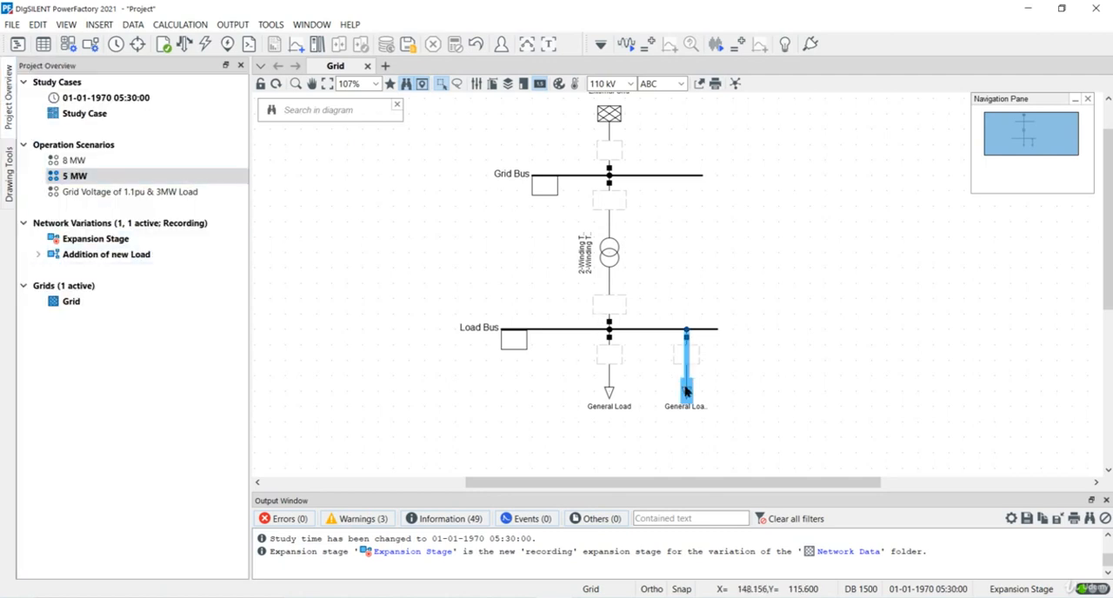
left_click(320, 129)
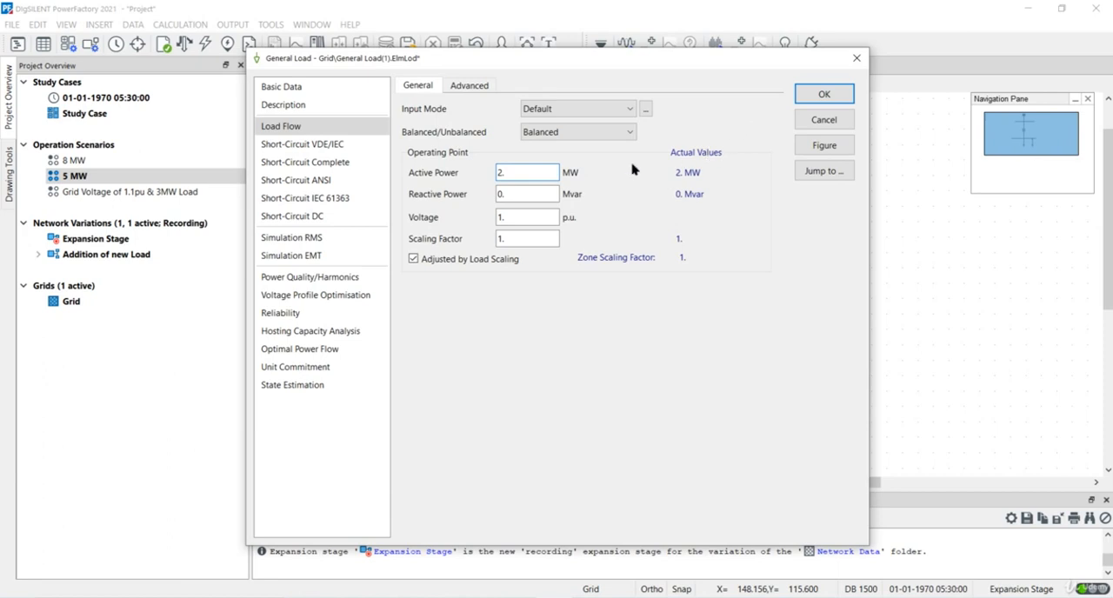
double_click(539, 193)
type("0.5")
left_click(824, 94)
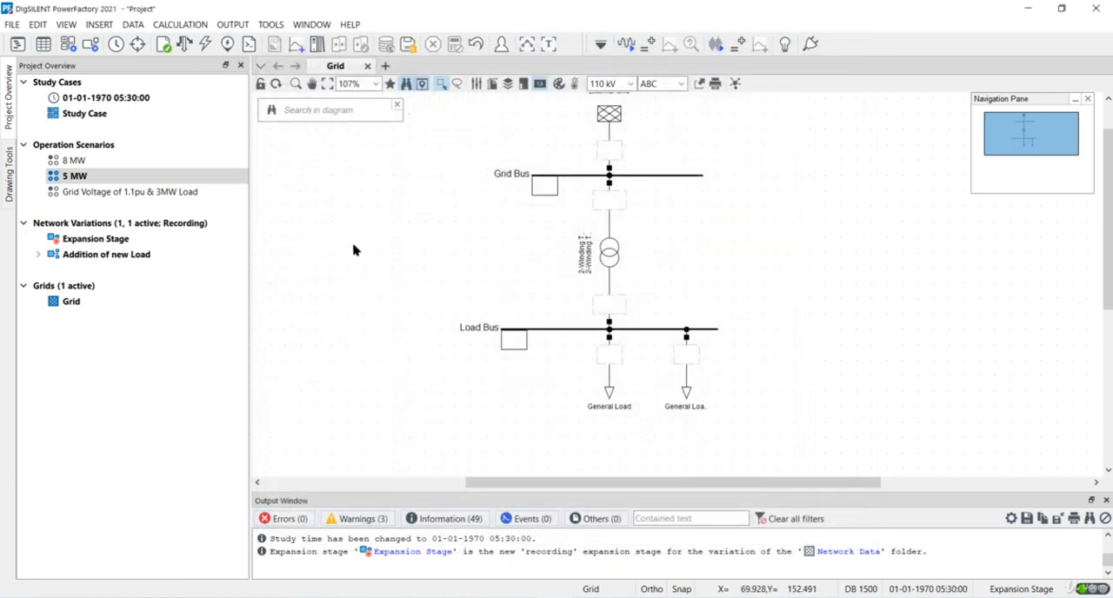
Step: Expand the Addition of new Load variation to show its stage and run the load flow with both loads connected
left_click(41, 254)
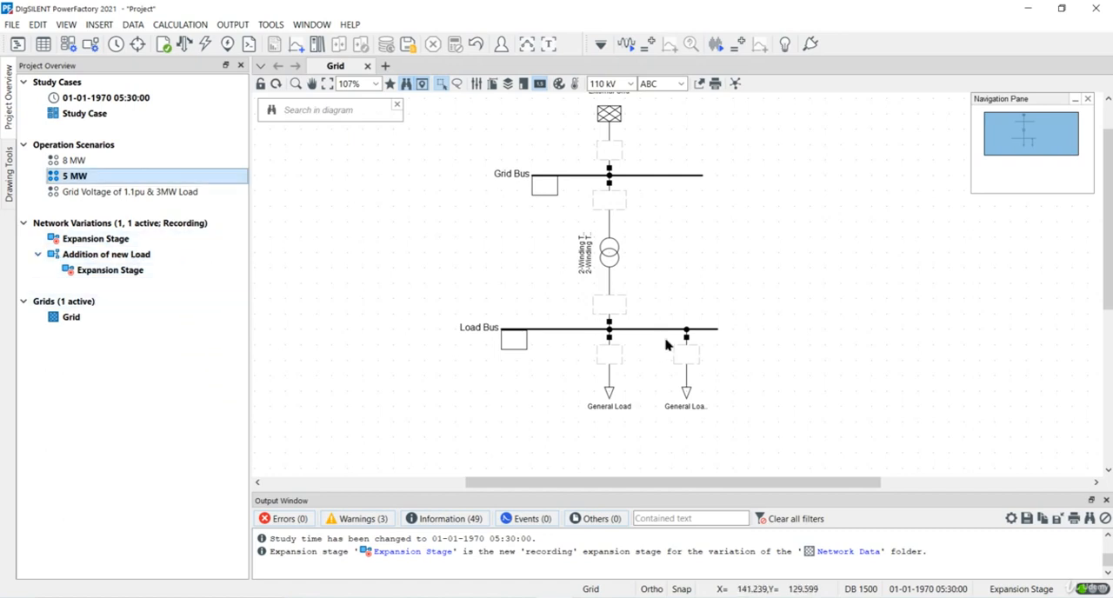
left_click(205, 44)
left_click(787, 90)
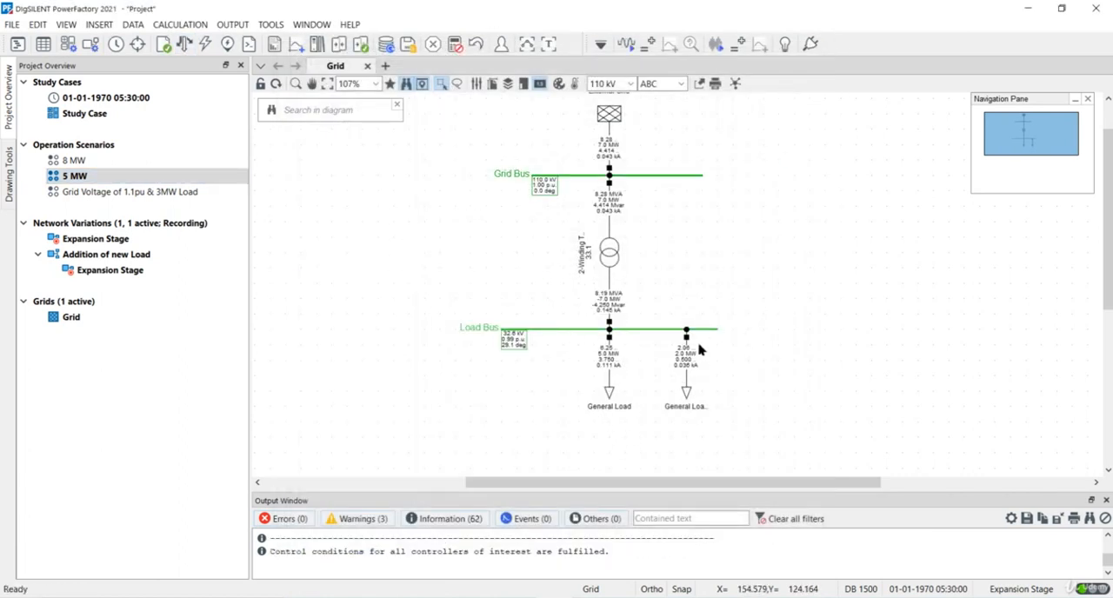
Step: Deactivate the Addition of new Load variation, rerun the load flow and check the power at the original General Load
right_click(110, 254)
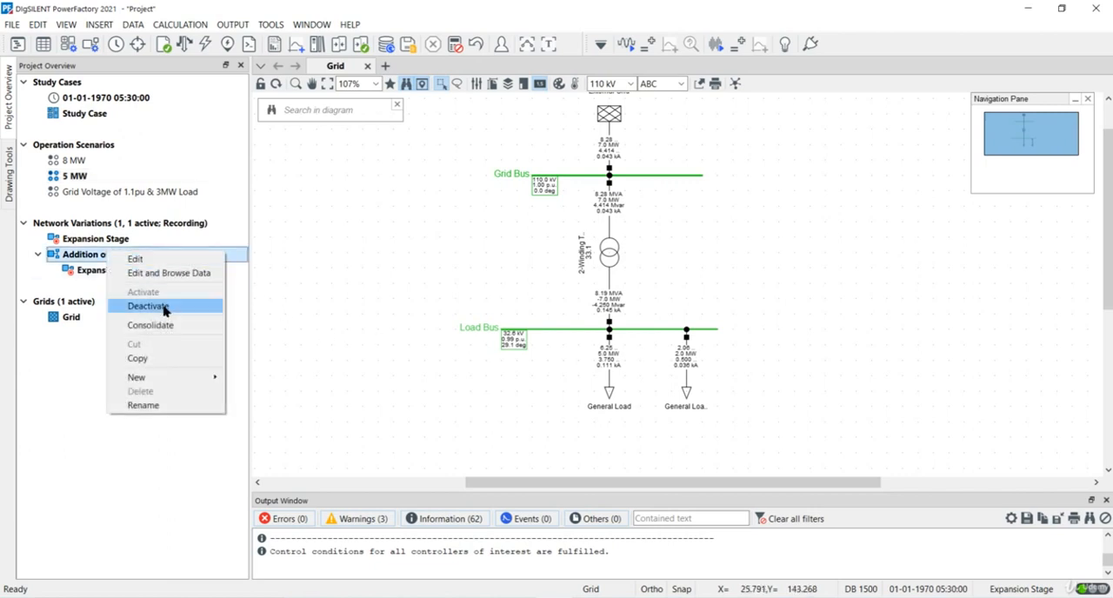
left_click(148, 306)
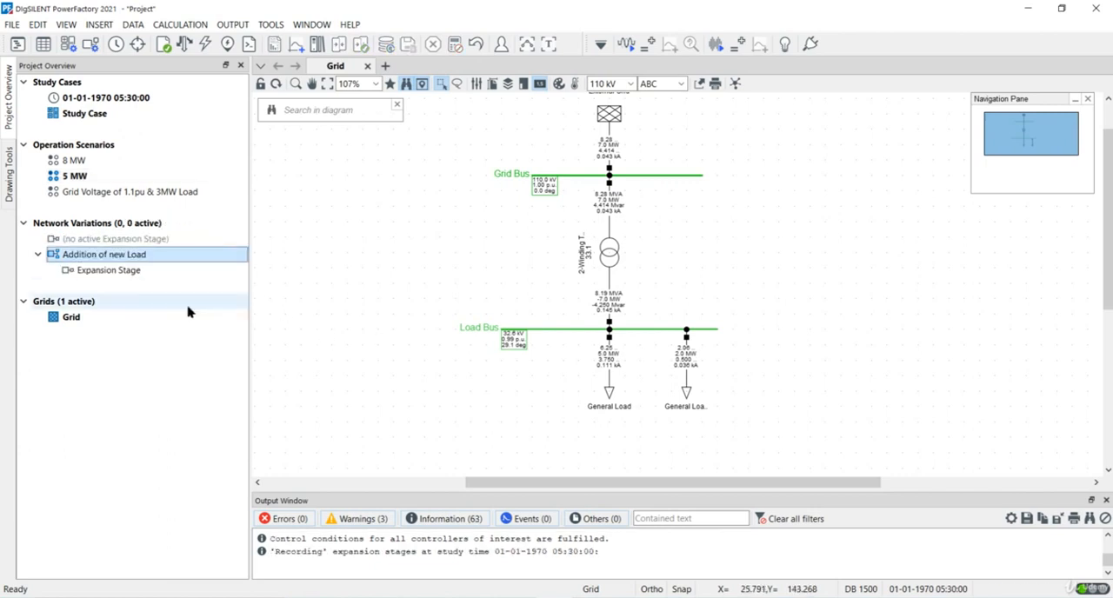
scroll(793, 345, "up", 2)
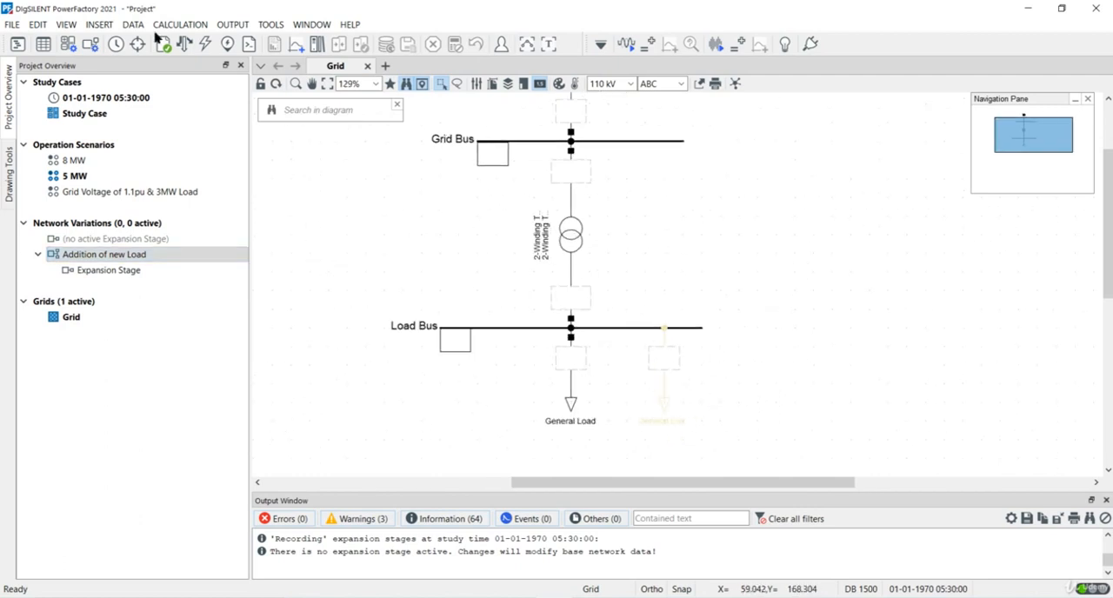
left_click(184, 44)
left_click(779, 92)
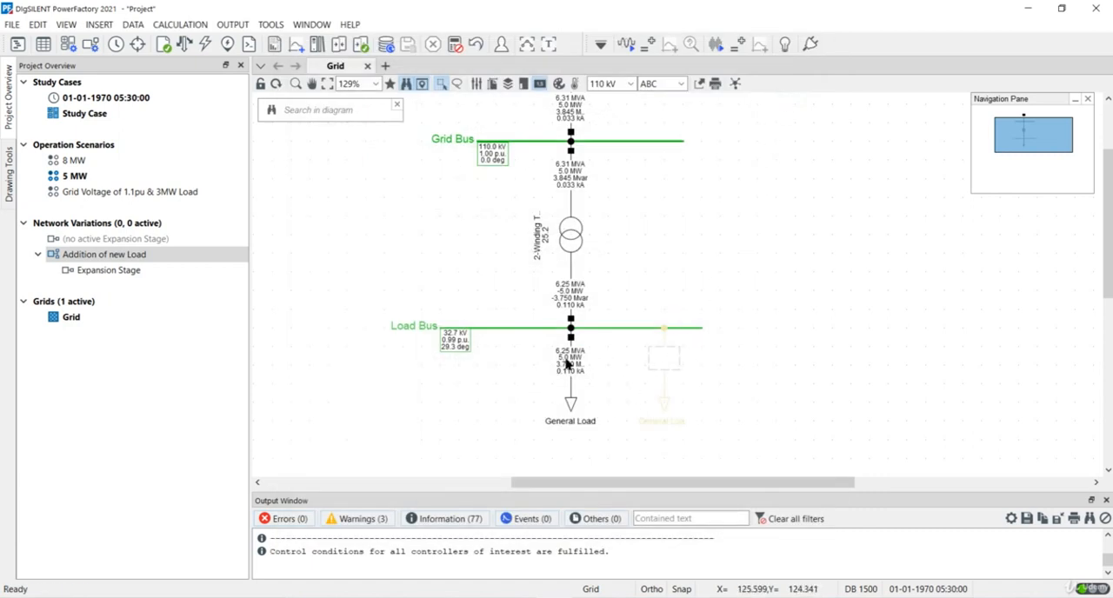
mouse_move(570, 364)
Step: Reactivate the Addition of new Load variation
right_click(92, 255)
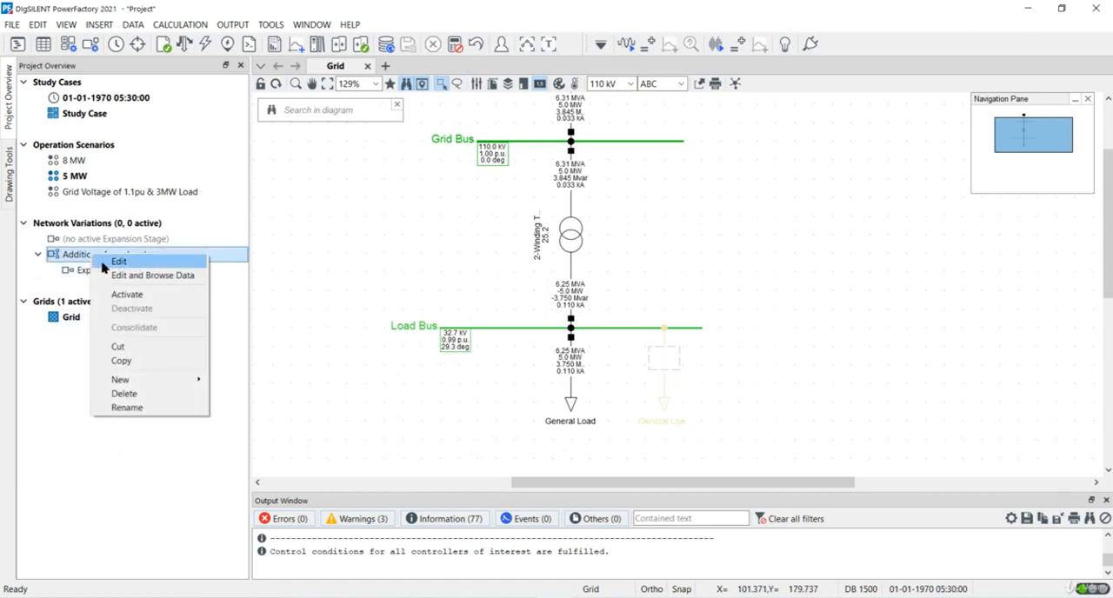
left_click(173, 297)
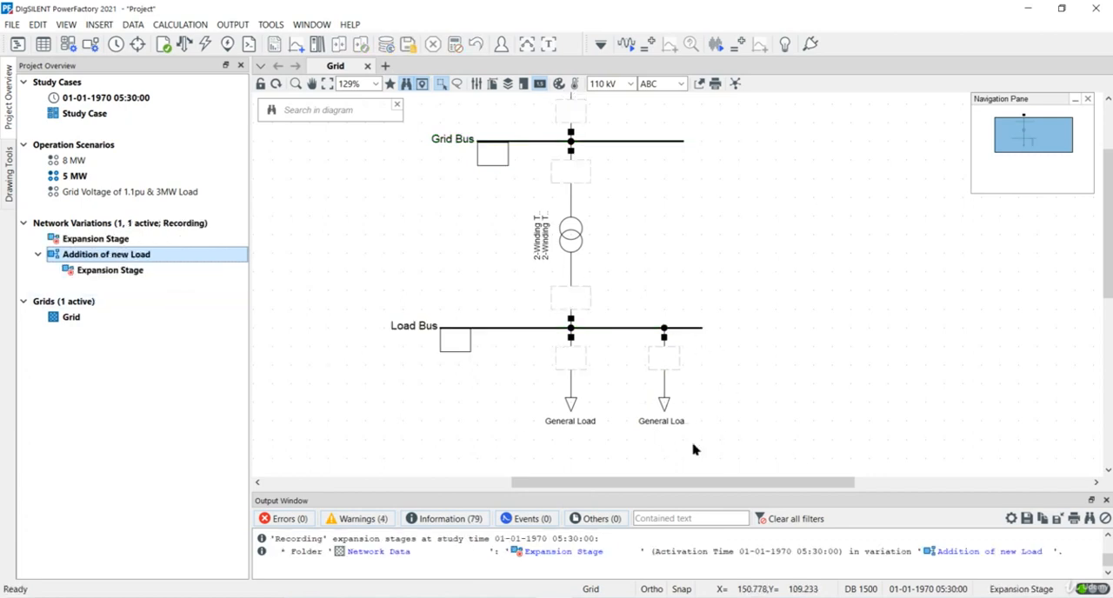